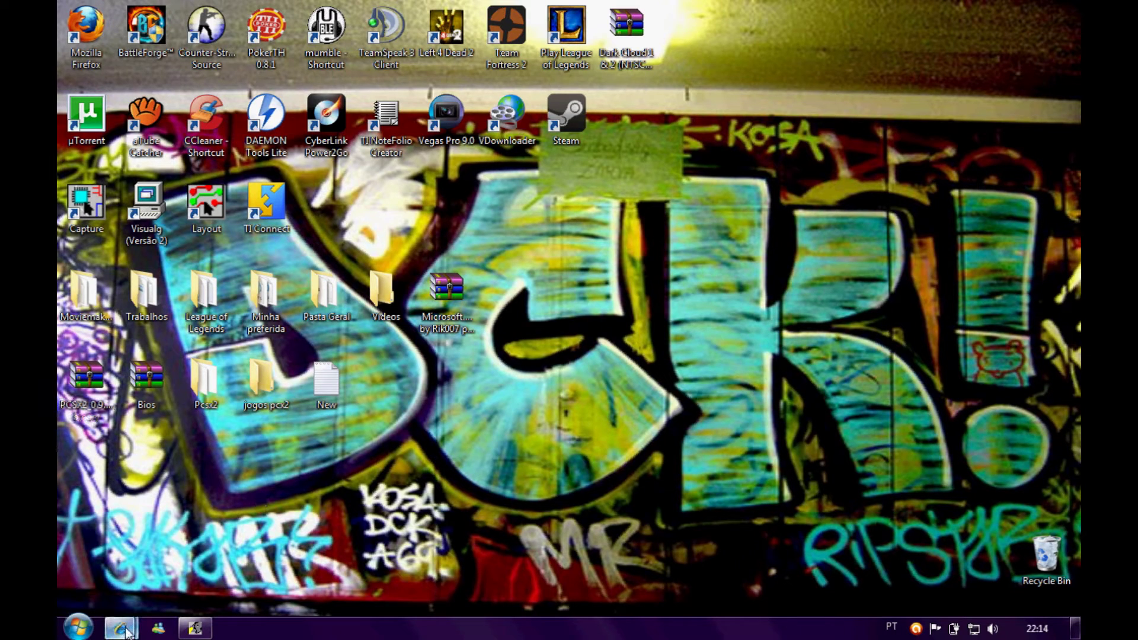
# Restore the PCSX2_0.9.6_binary.7z download page and highlight its file name.
pyautogui.moveTo(119, 627)
pyautogui.click(131, 559)
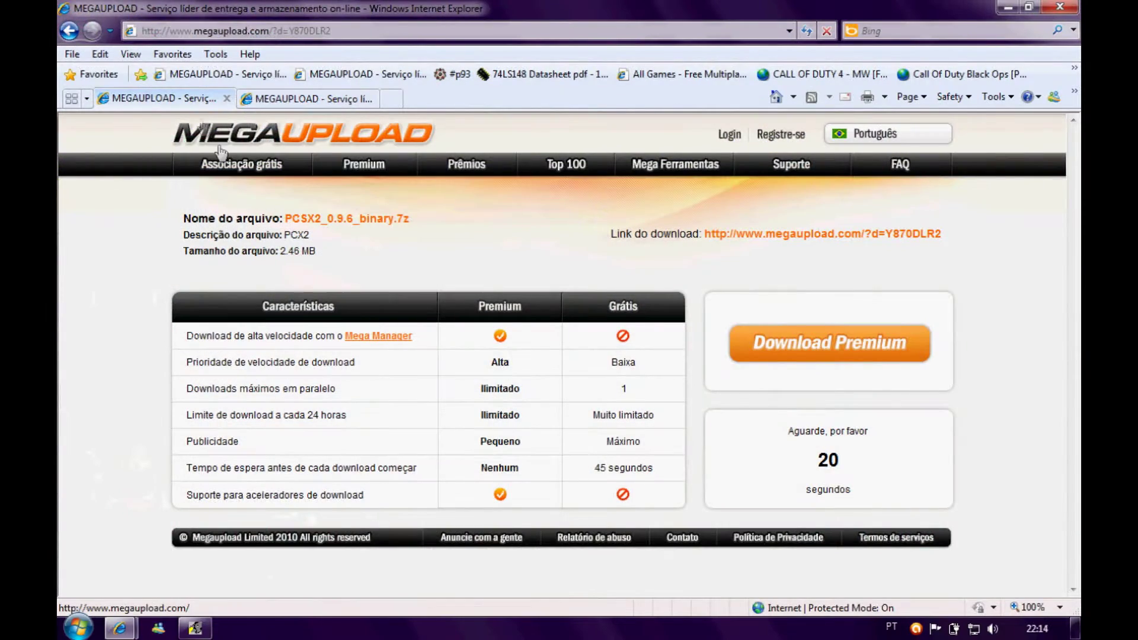
pyautogui.moveTo(428, 222); pyautogui.dragTo(308, 227)
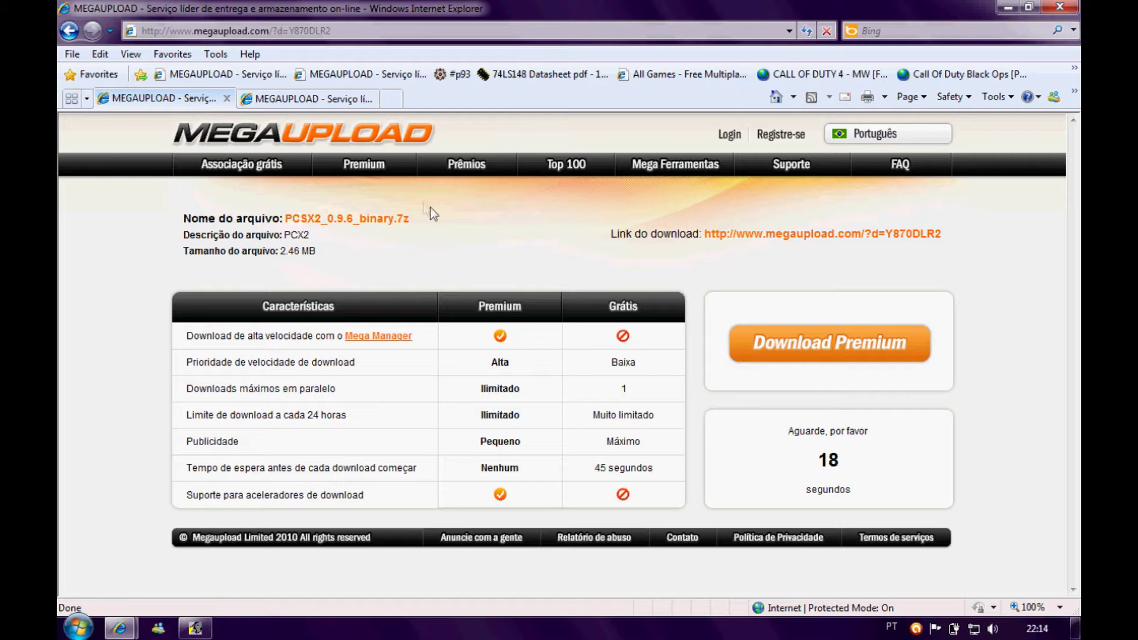
pyautogui.moveTo(431, 208)
pyautogui.mouseDown()
pyautogui.moveTo(381, 223)
pyautogui.moveTo(391, 227)
pyautogui.mouseUp()
pyautogui.click(455, 220)
pyautogui.moveTo(362, 221); pyautogui.dragTo(479, 218)
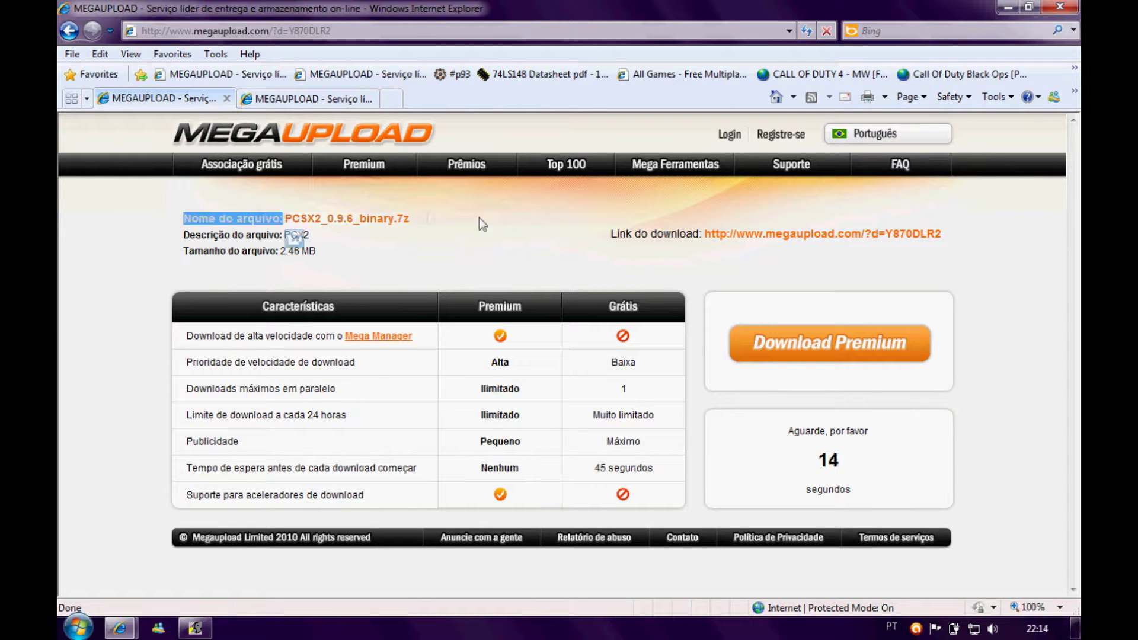
pyautogui.click(496, 244)
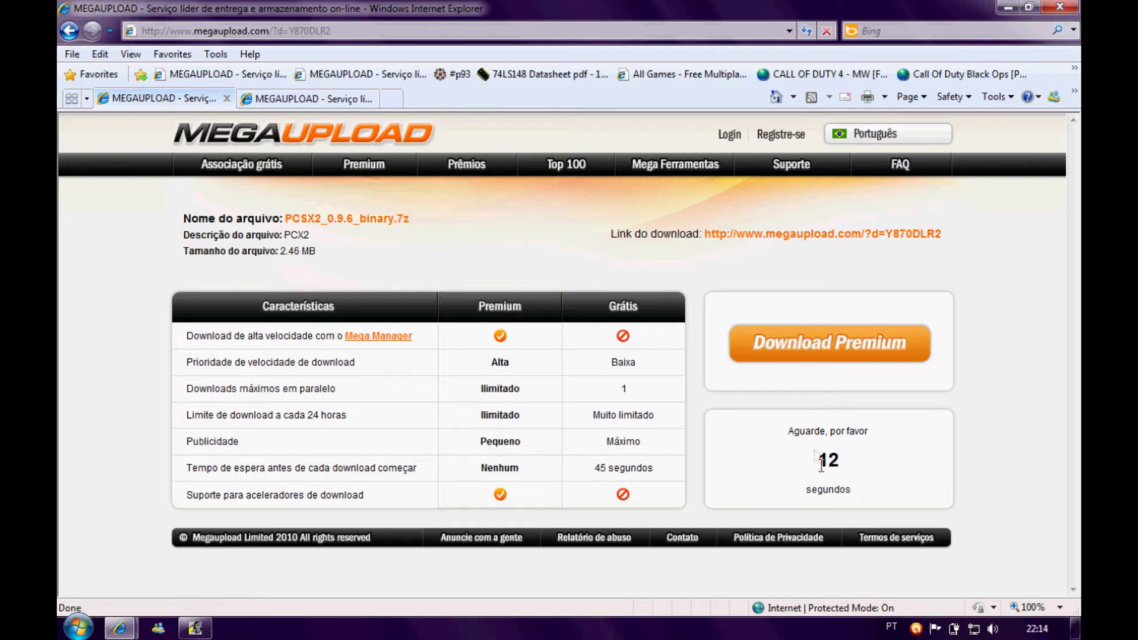
# Close the PCSX2 Megaupload tab and minimize Internet Explorer, keeping the Bios.rar page.
pyautogui.moveTo(817, 461); pyautogui.dragTo(854, 462)
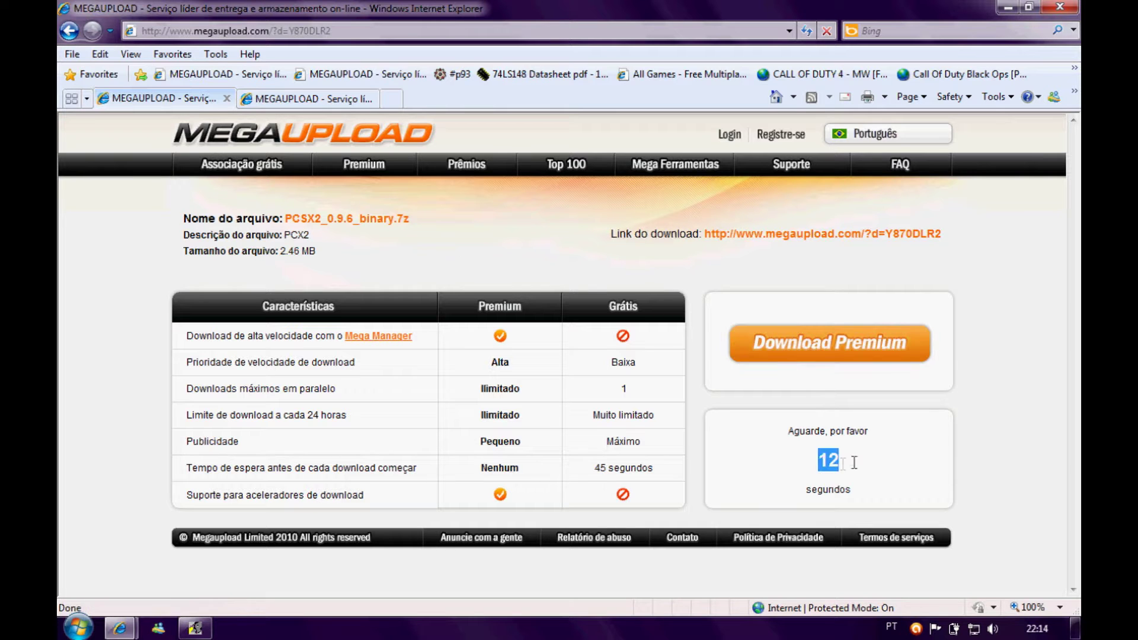
pyautogui.click(226, 99)
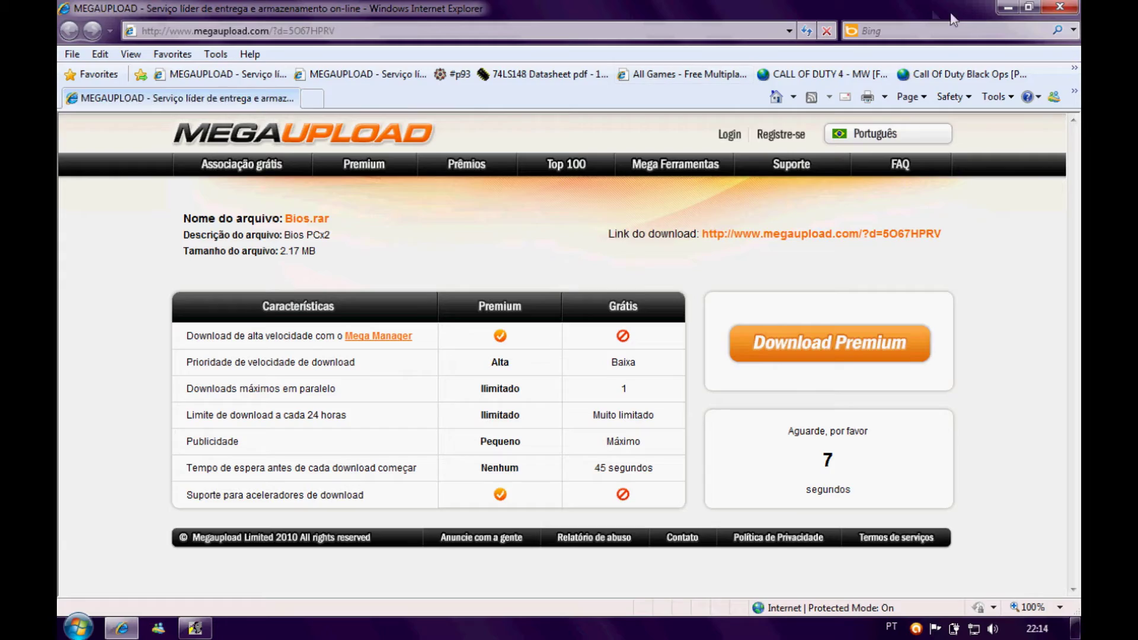
pyautogui.click(1007, 7)
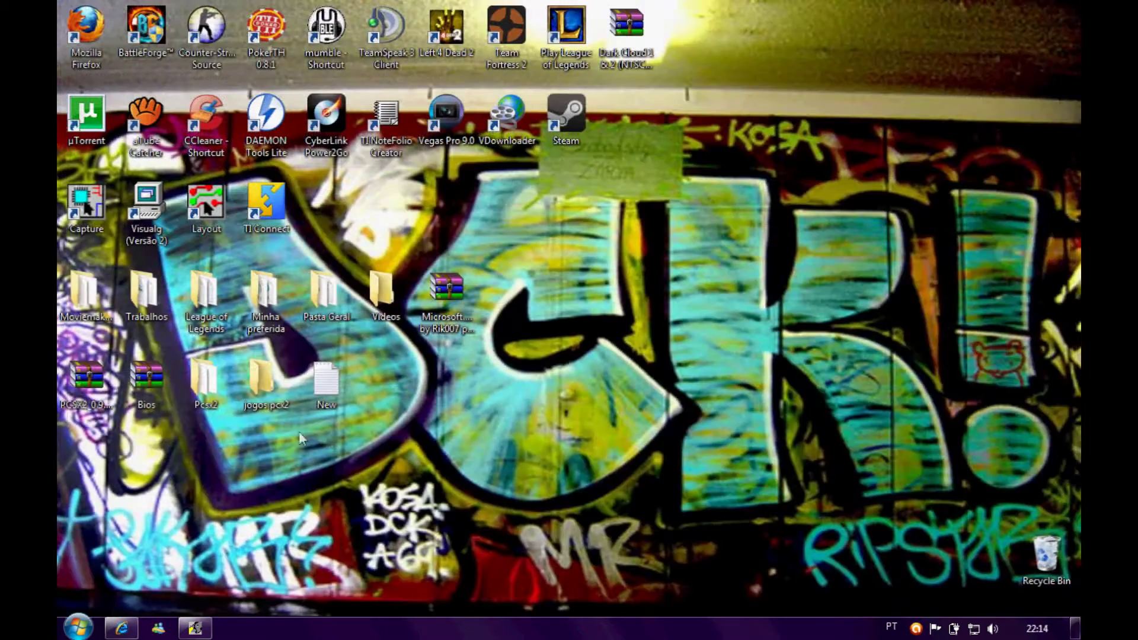
pyautogui.doubleClick(86, 385)
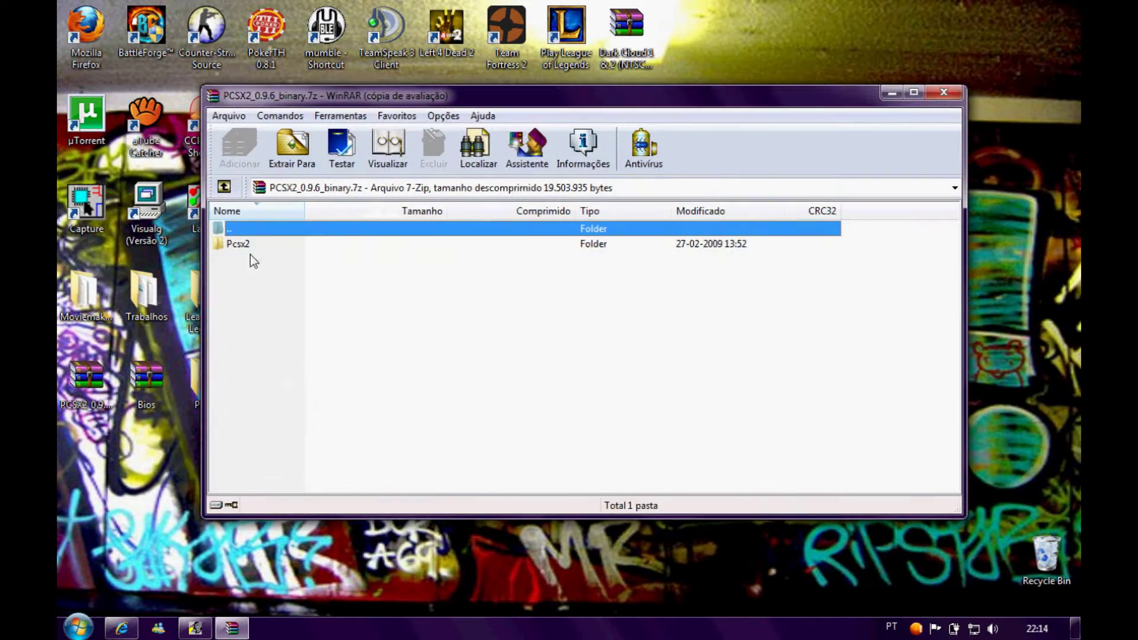
pyautogui.click(250, 249)
pyautogui.click(702, 238)
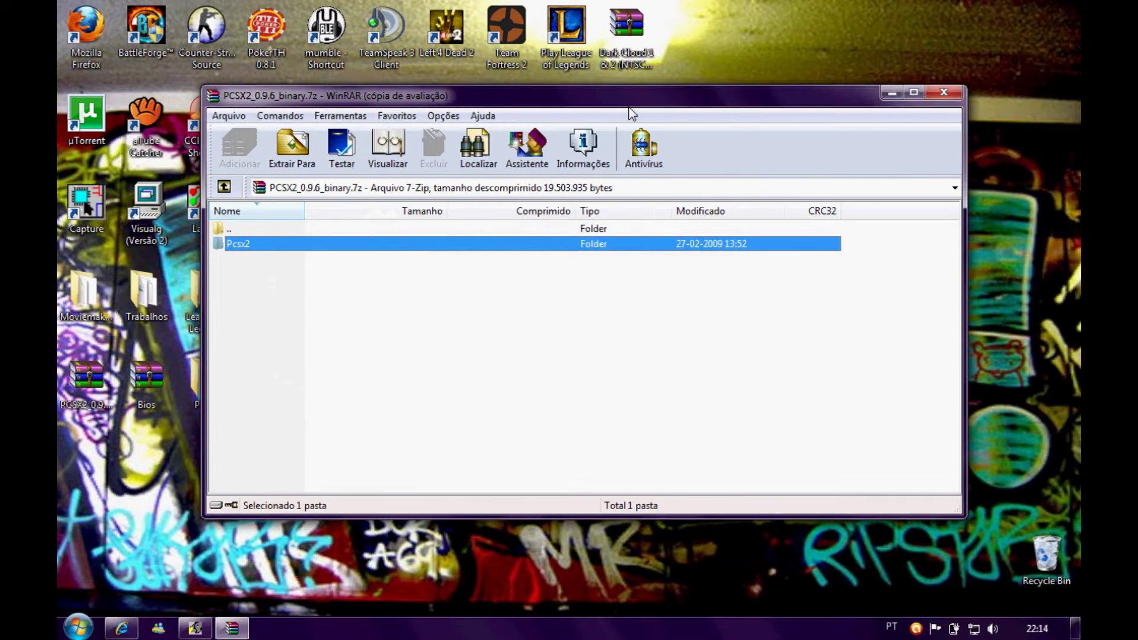
pyautogui.moveTo(626, 99); pyautogui.dragTo(651, 95)
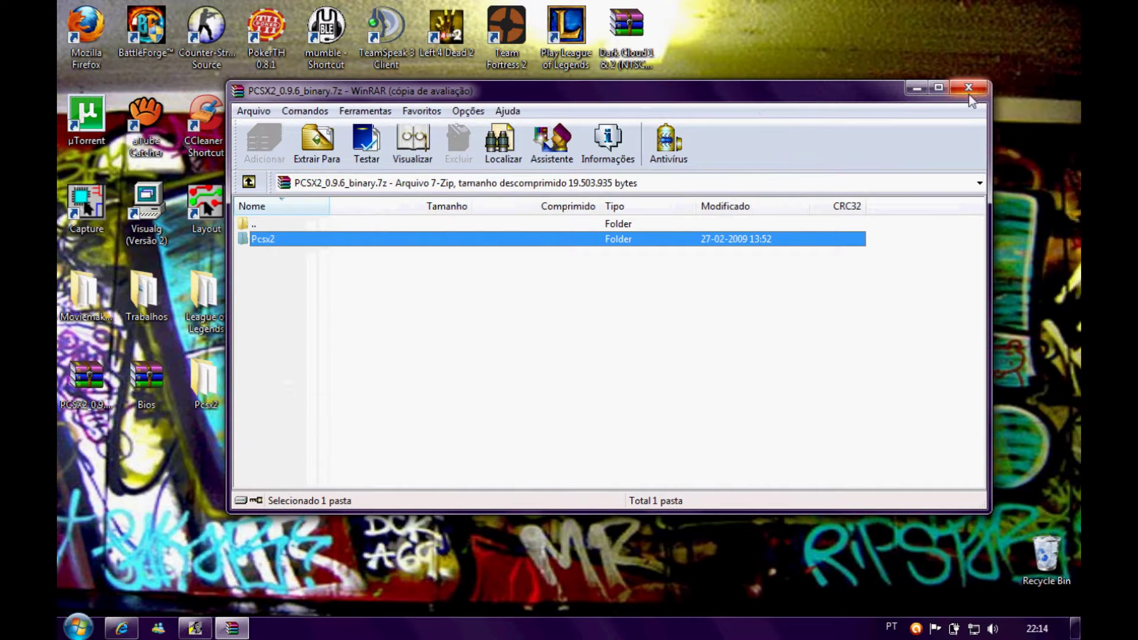
pyautogui.moveTo(704, 87); pyautogui.dragTo(685, 87)
# Close the archive, move Pcsx2 to the desktop's right, check its contents, then restore the Bios.rar page.
pyautogui.click(949, 87)
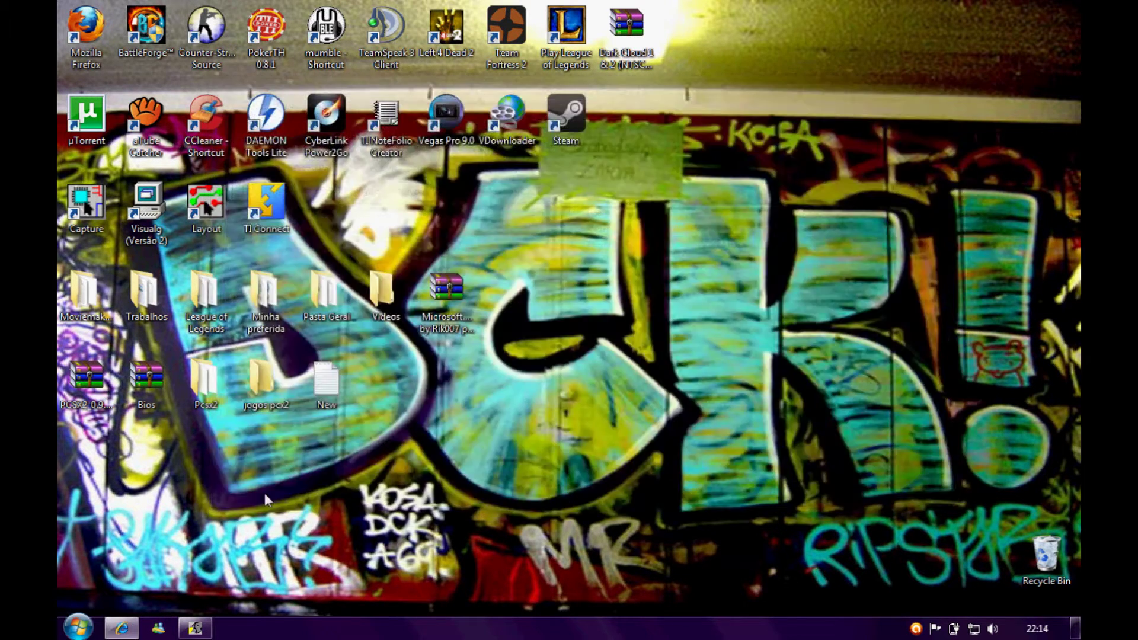
pyautogui.moveTo(185, 384)
pyautogui.mouseDown()
pyautogui.moveTo(708, 394)
pyautogui.moveTo(732, 279)
pyautogui.moveTo(683, 218)
pyautogui.mouseUp()
pyautogui.doubleClick(683, 219)
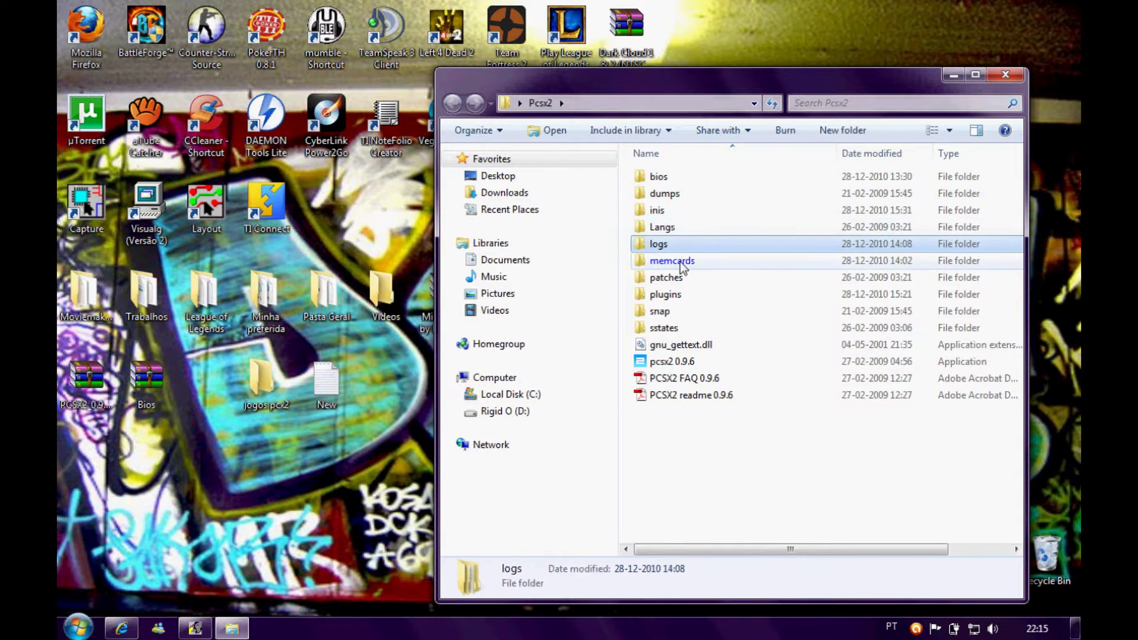
pyautogui.moveTo(928, 89); pyautogui.dragTo(854, 86)
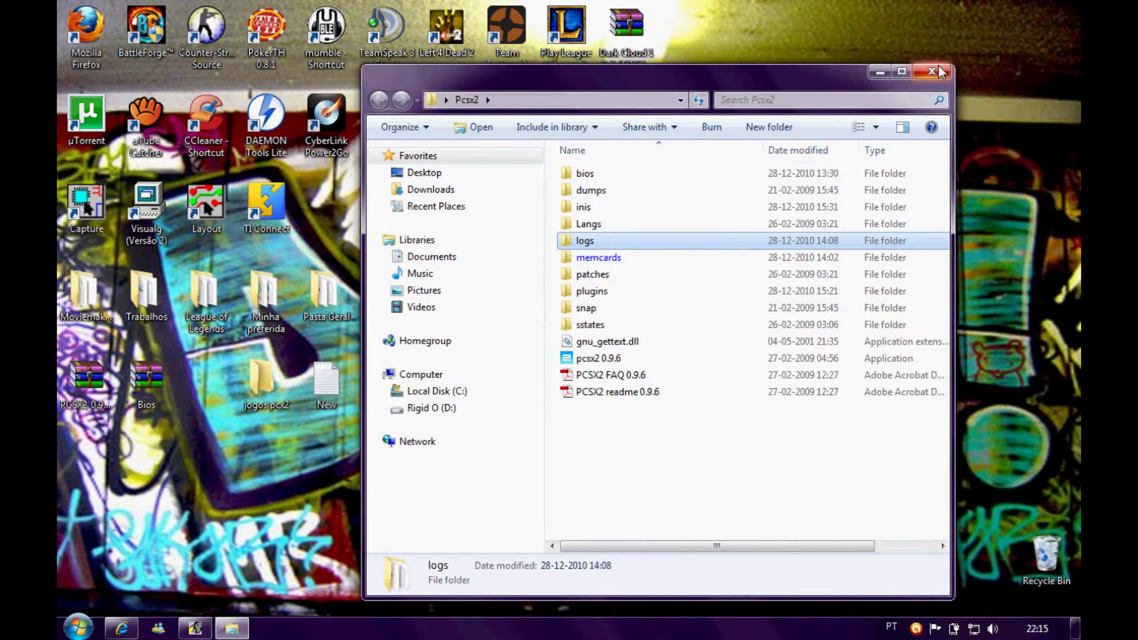
pyautogui.click(931, 71)
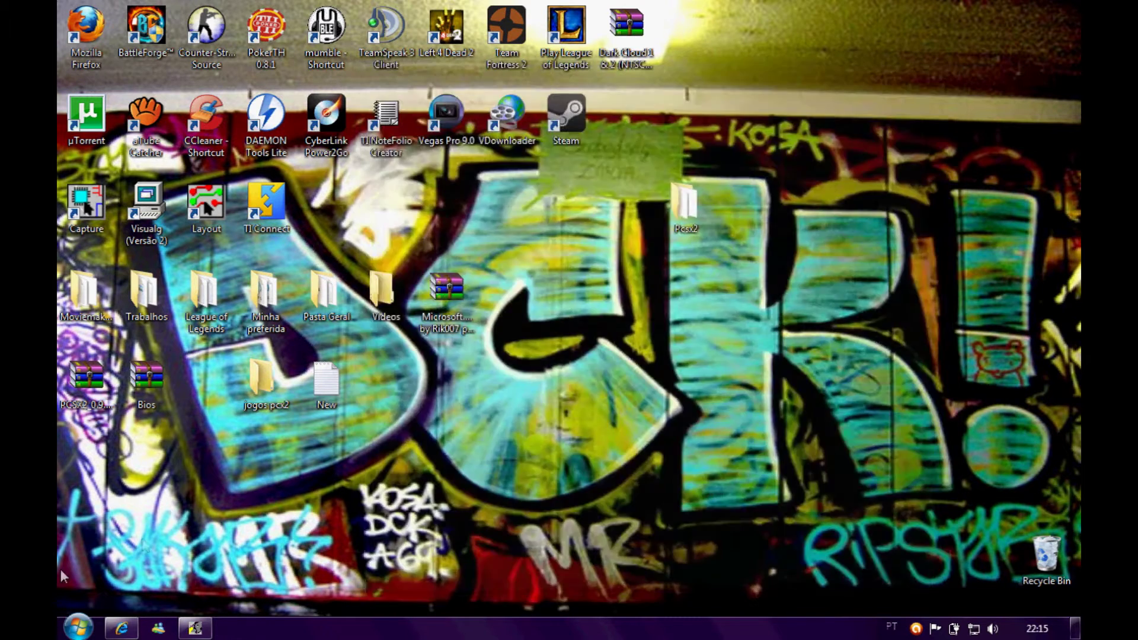
pyautogui.click(122, 628)
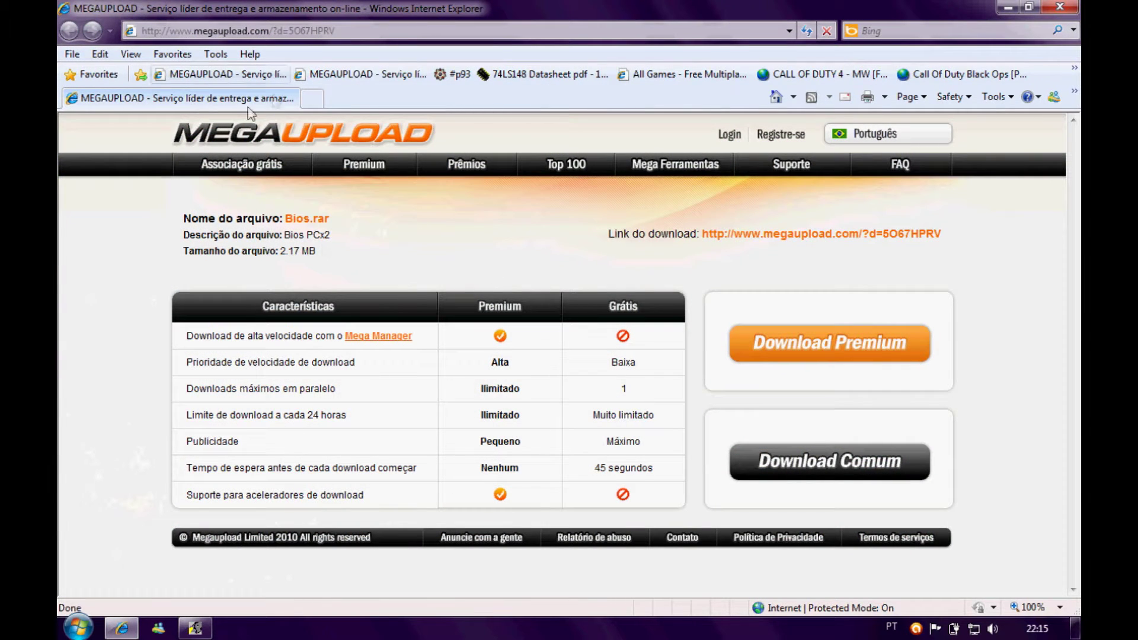
pyautogui.moveTo(345, 230); pyautogui.dragTo(412, 237)
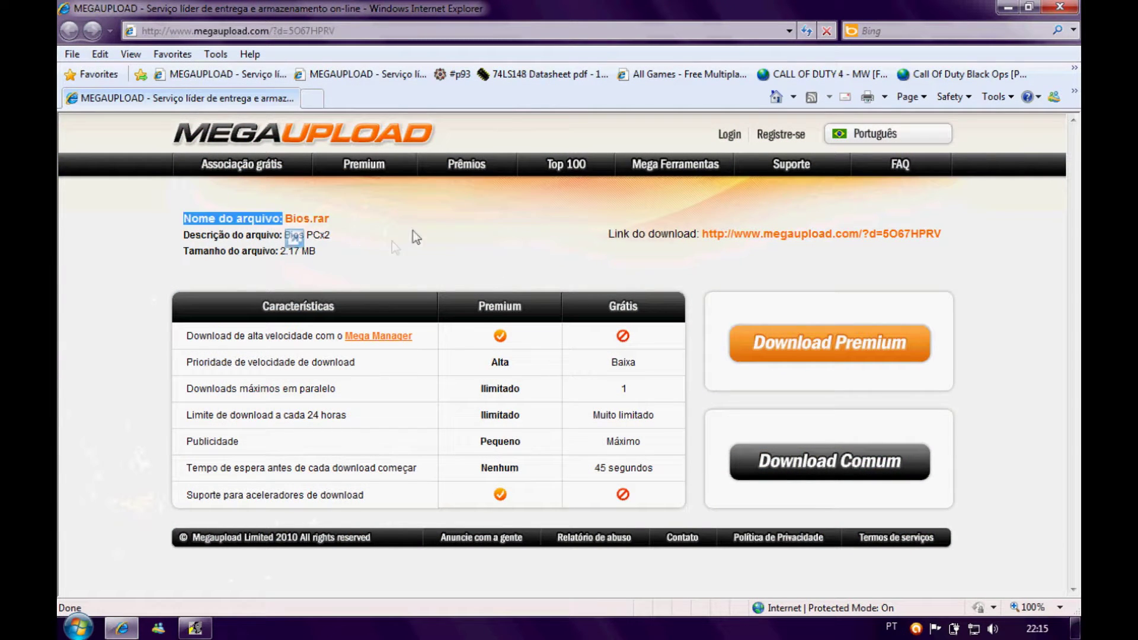
pyautogui.click(516, 246)
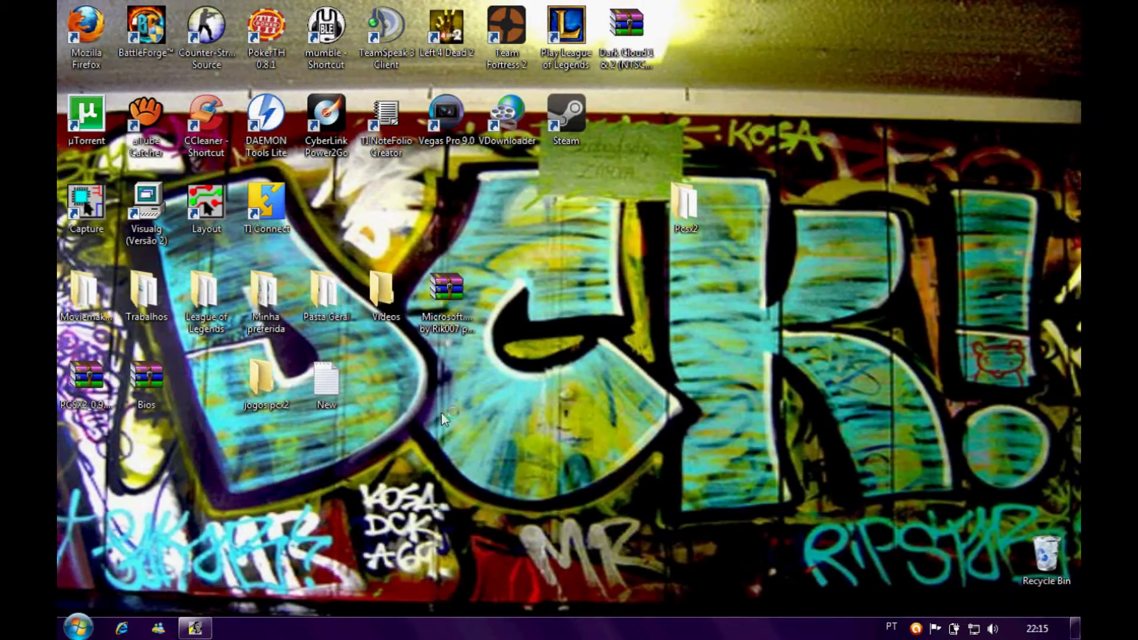
# Extract Bios.rar's three BIOS files into Pcsx2's bios folder with WinRAR, then close it.
pyautogui.doubleClick(148, 365)
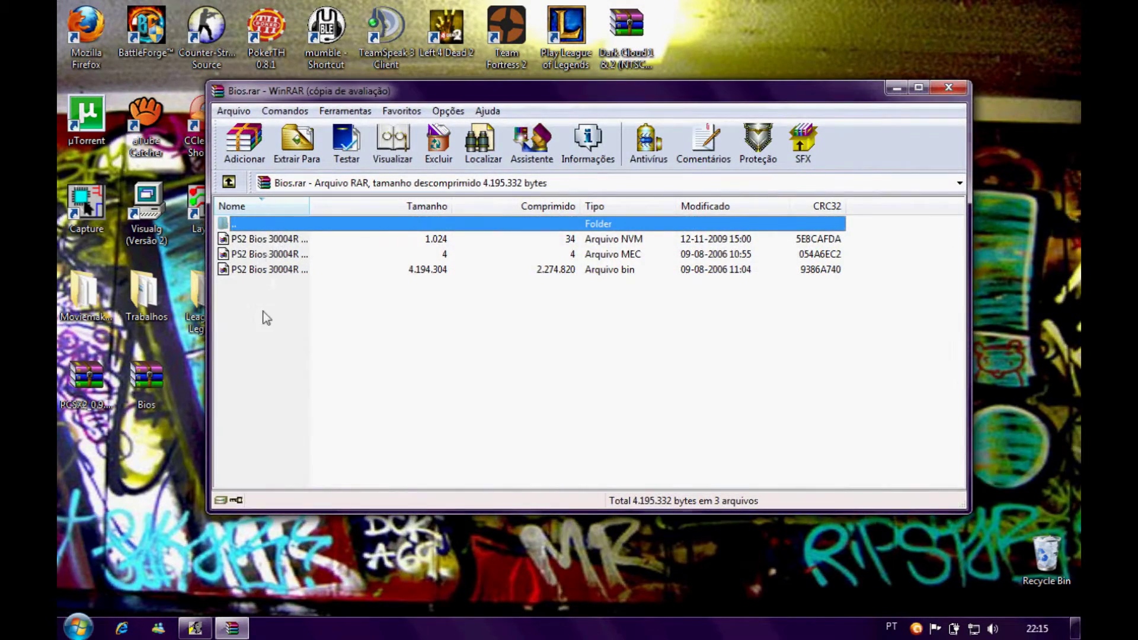
pyautogui.click(719, 235)
pyautogui.click(298, 141)
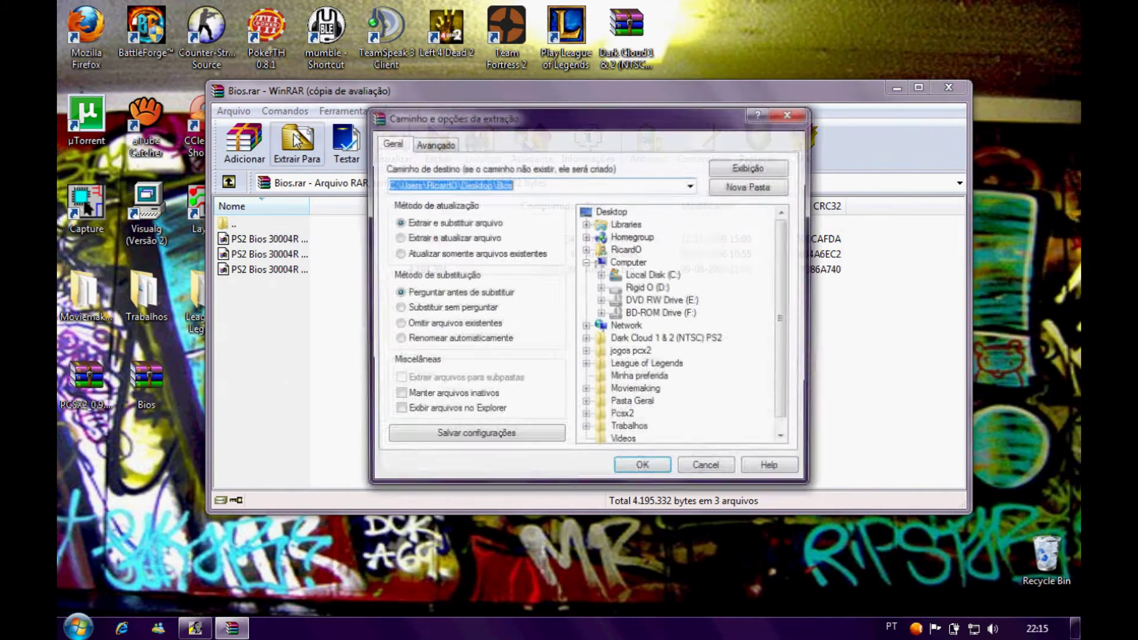
pyautogui.scroll(-1, 787, 302)
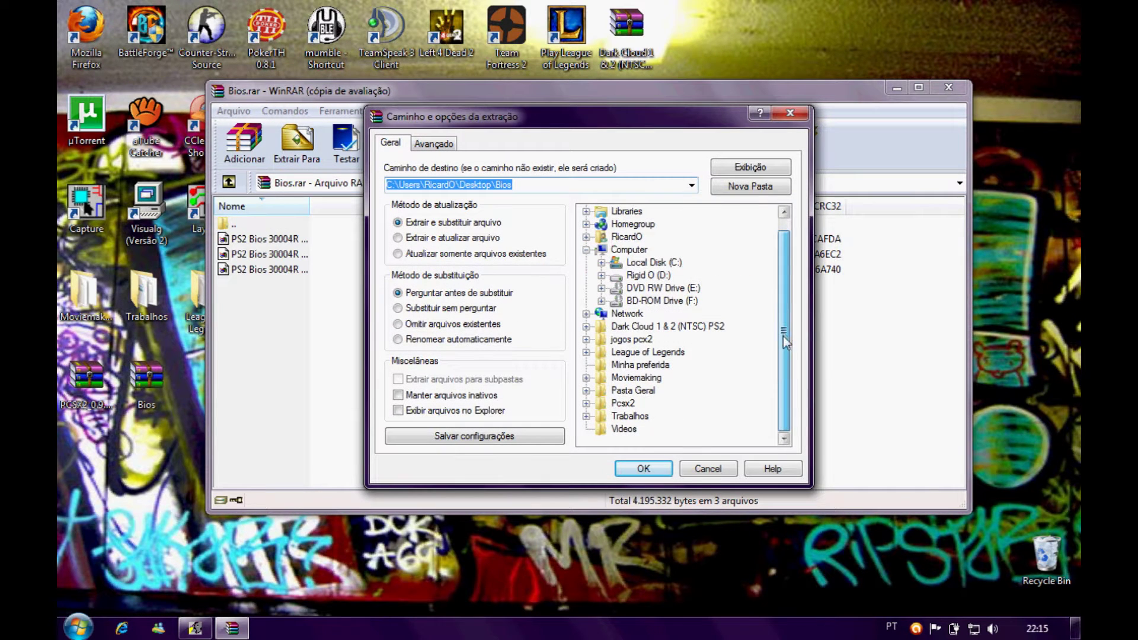
pyautogui.doubleClick(621, 404)
pyautogui.click(633, 314)
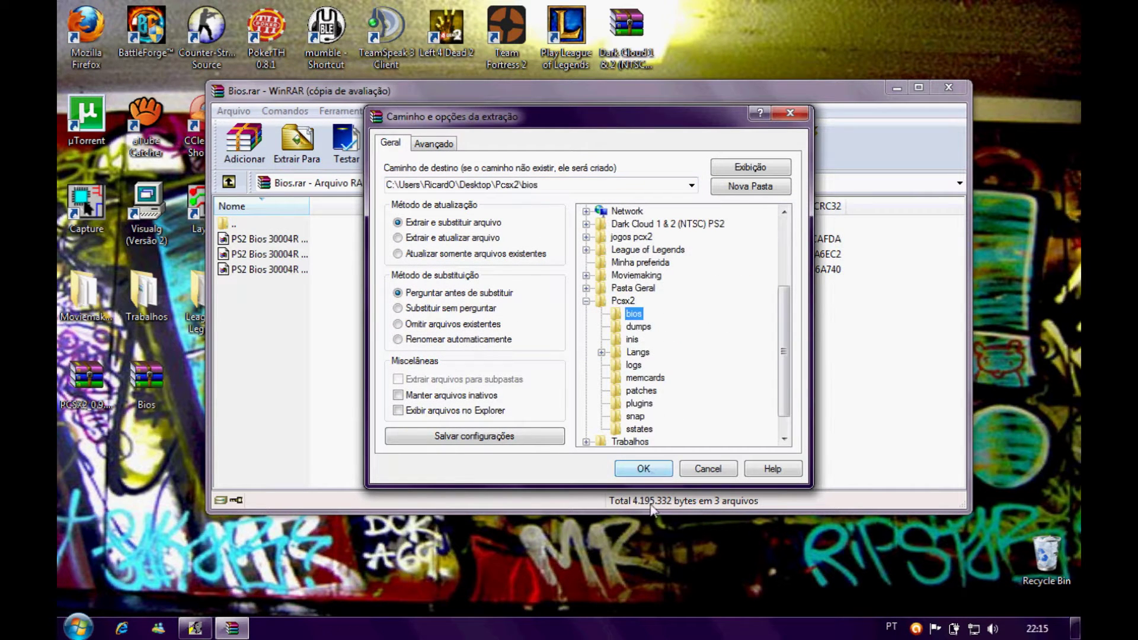
pyautogui.click(714, 474)
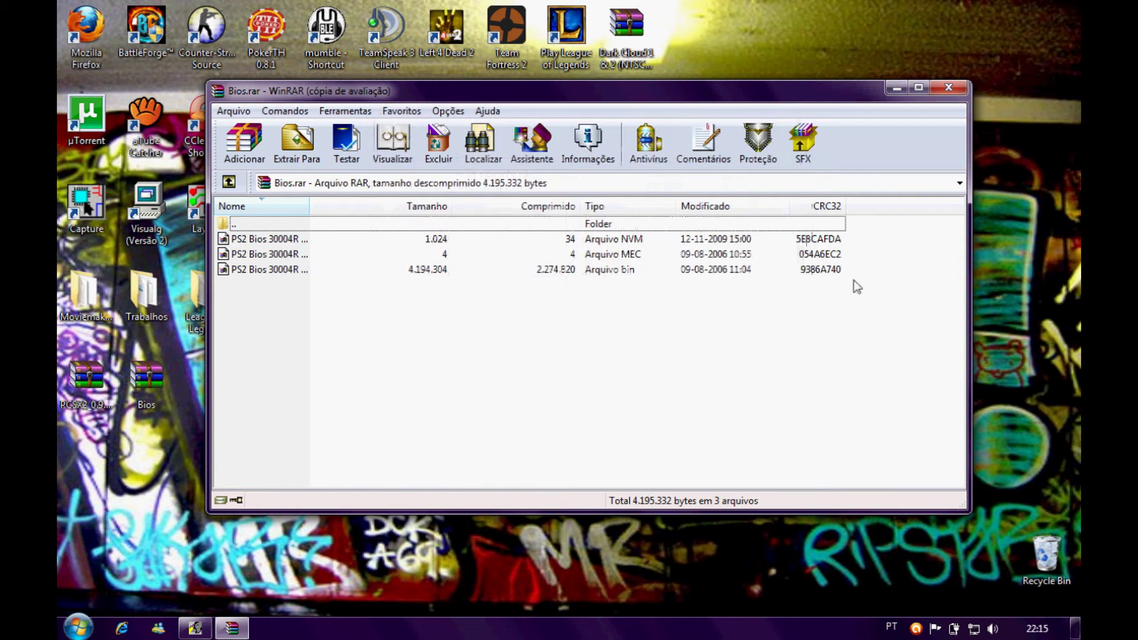
pyautogui.click(948, 88)
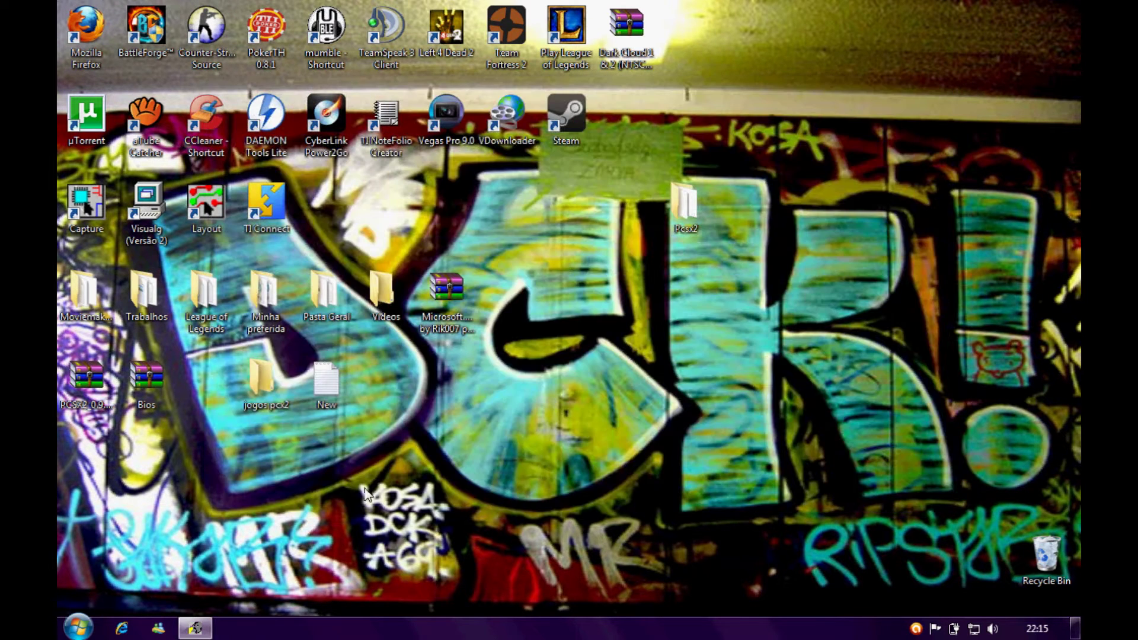
# Shift the jogos pcx2 folder, move Pcsx2 to the lower left, and launch pcsx2 0.9.6.
pyautogui.moveTo(264, 385); pyautogui.dragTo(205, 386)
pyautogui.moveTo(326, 382); pyautogui.dragTo(267, 385)
pyautogui.moveTo(684, 204)
pyautogui.mouseDown()
pyautogui.moveTo(658, 323)
pyautogui.moveTo(83, 471)
pyautogui.mouseUp()
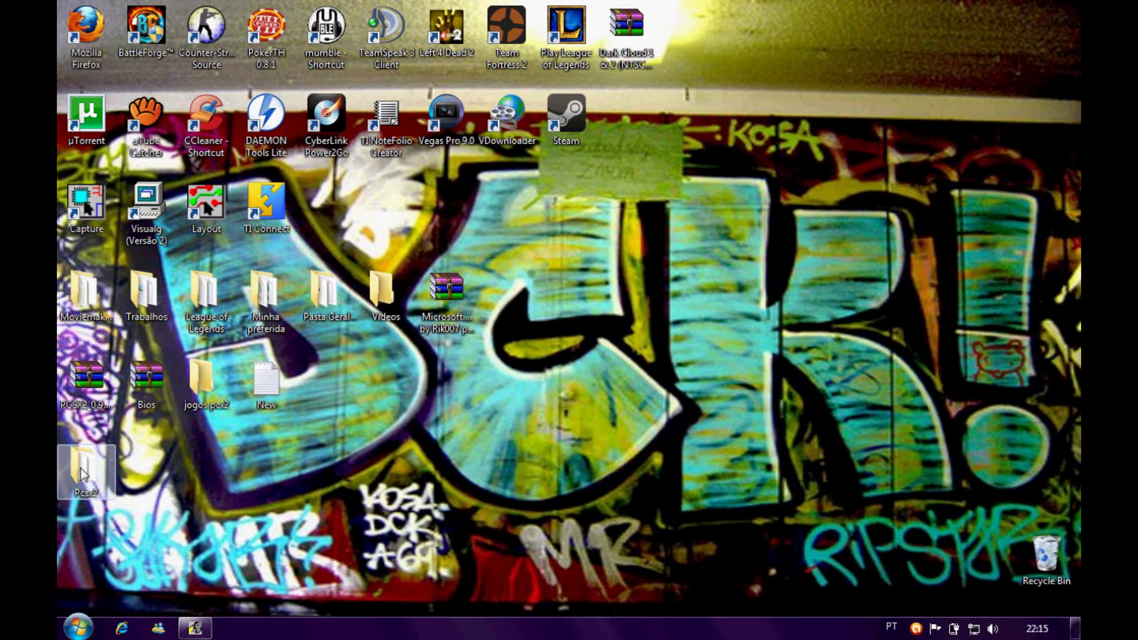
pyautogui.doubleClick(83, 475)
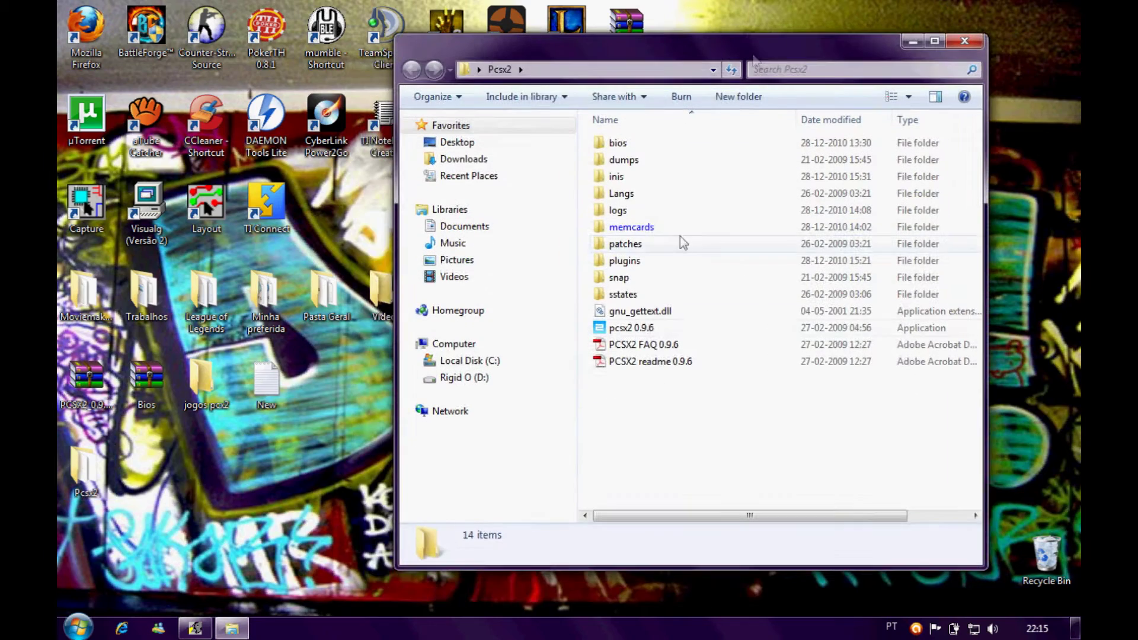
pyautogui.doubleClick(629, 328)
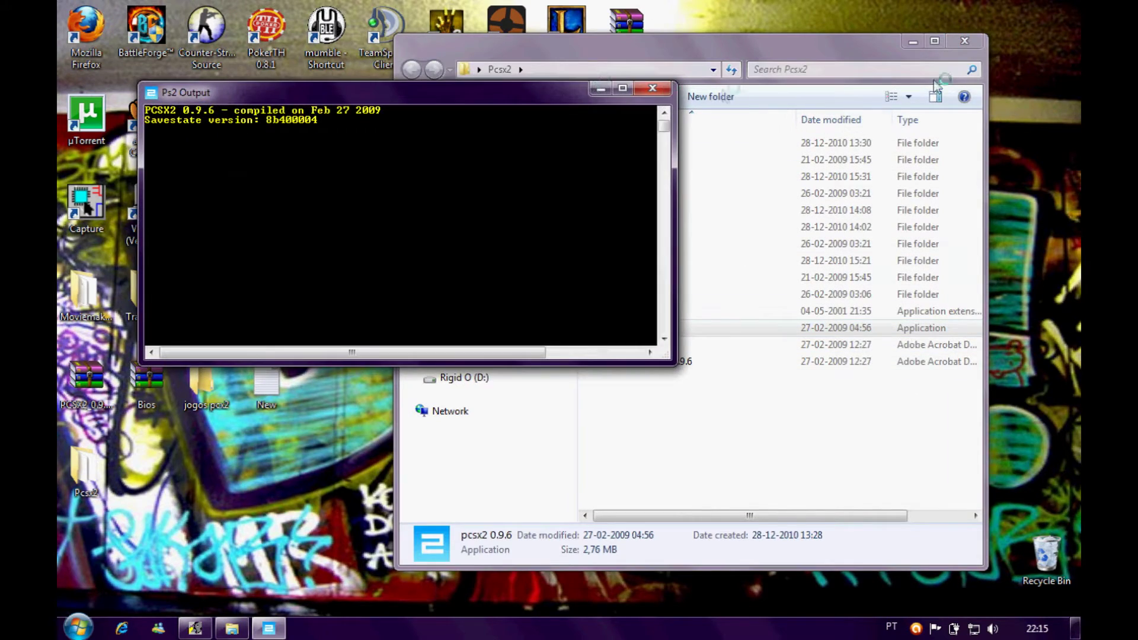
# Open PCSX2's plugin configuration dialog.
pyautogui.click(913, 43)
pyautogui.moveTo(261, 56); pyautogui.dragTo(390, 115)
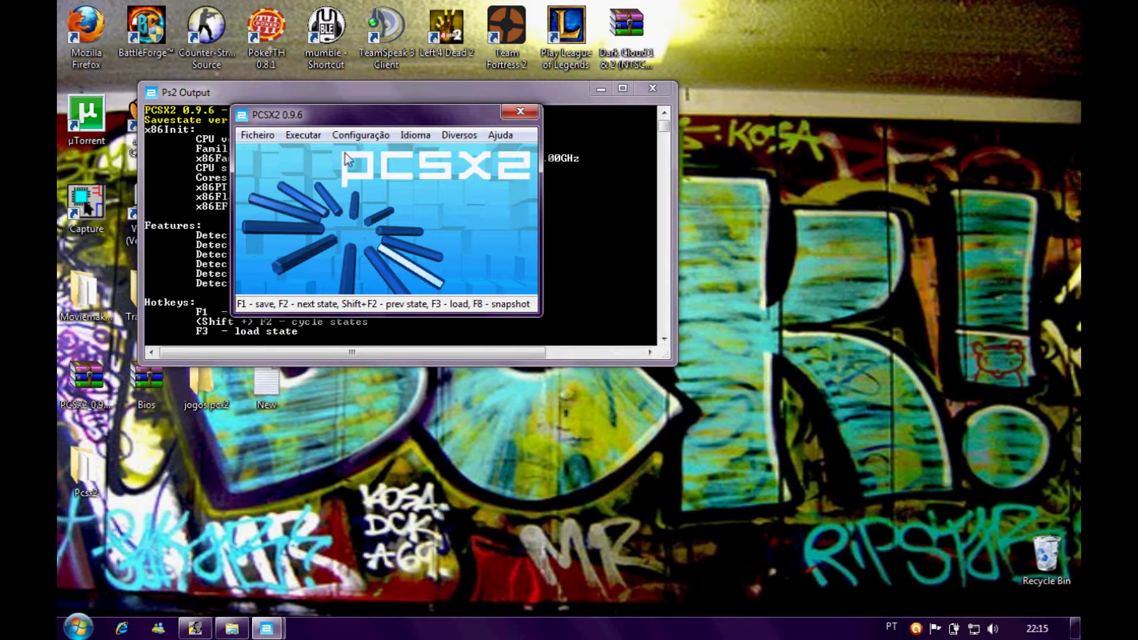
pyautogui.click(369, 136)
pyautogui.click(375, 152)
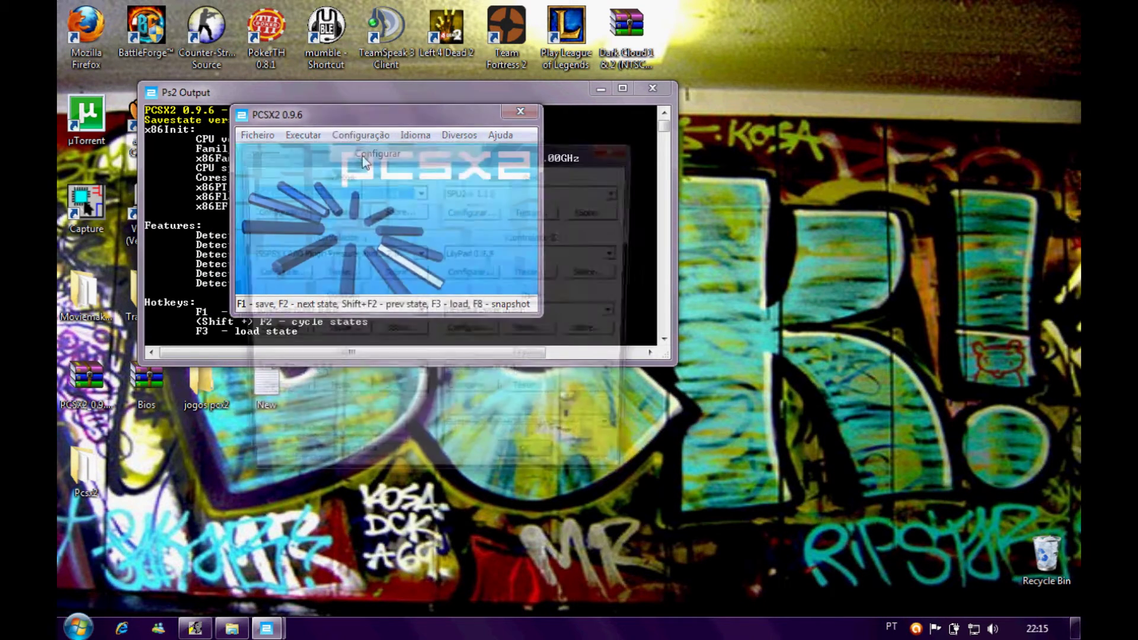
pyautogui.moveTo(409, 152); pyautogui.dragTo(466, 136)
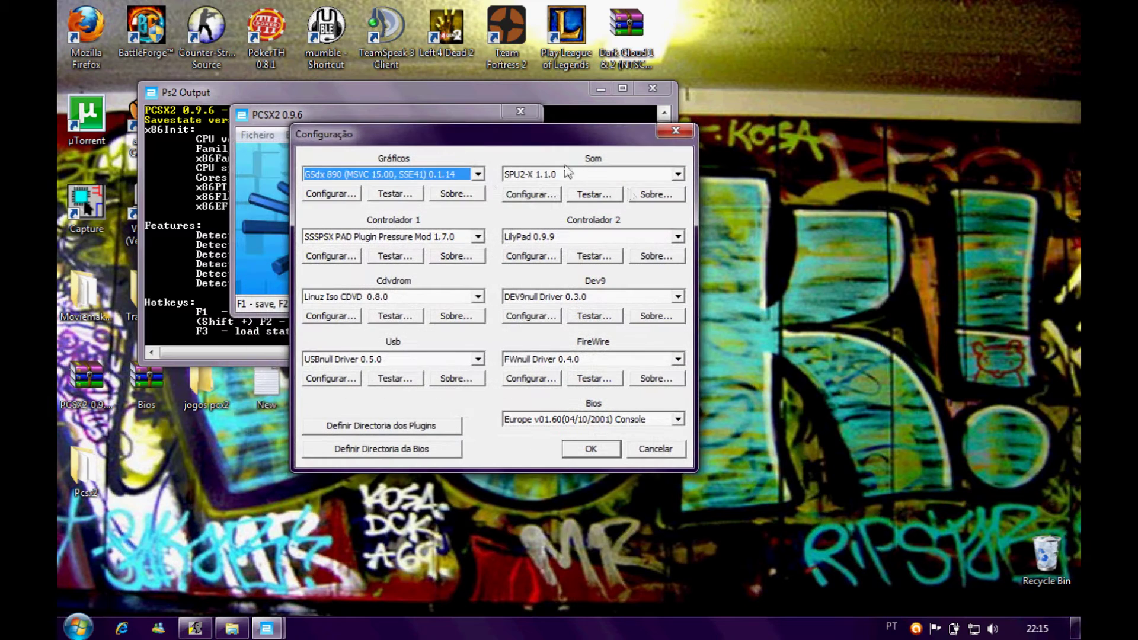
# Choose GSdx SSE41 for graphics and SSSPSX PAD Pressure Mod 1.7.0 for controller 1.
pyautogui.click(477, 174)
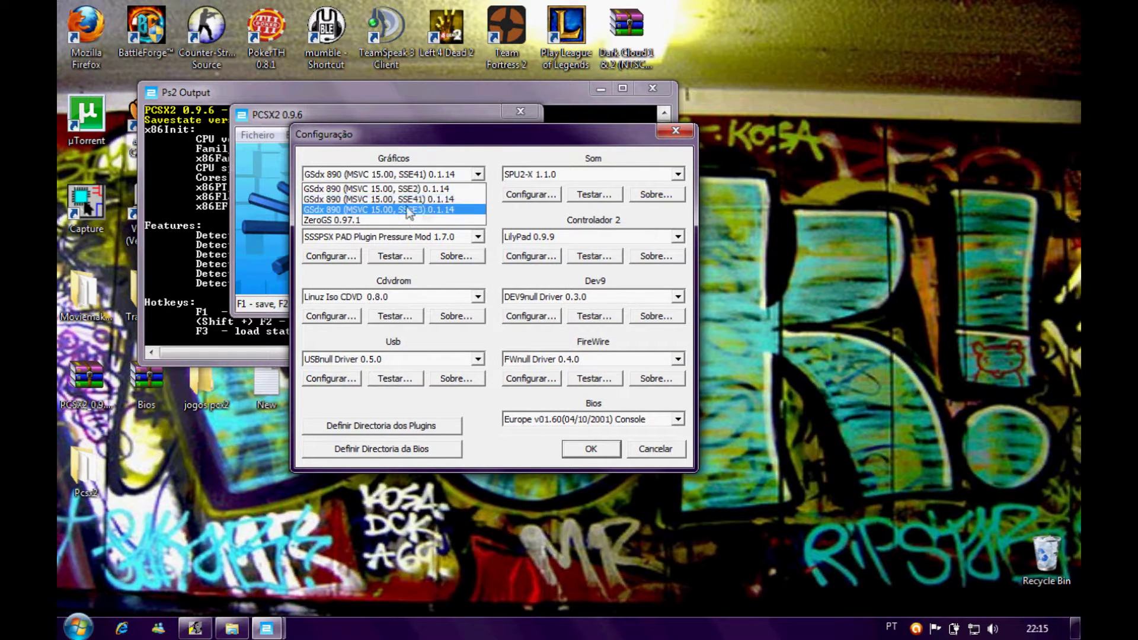
pyautogui.click(452, 199)
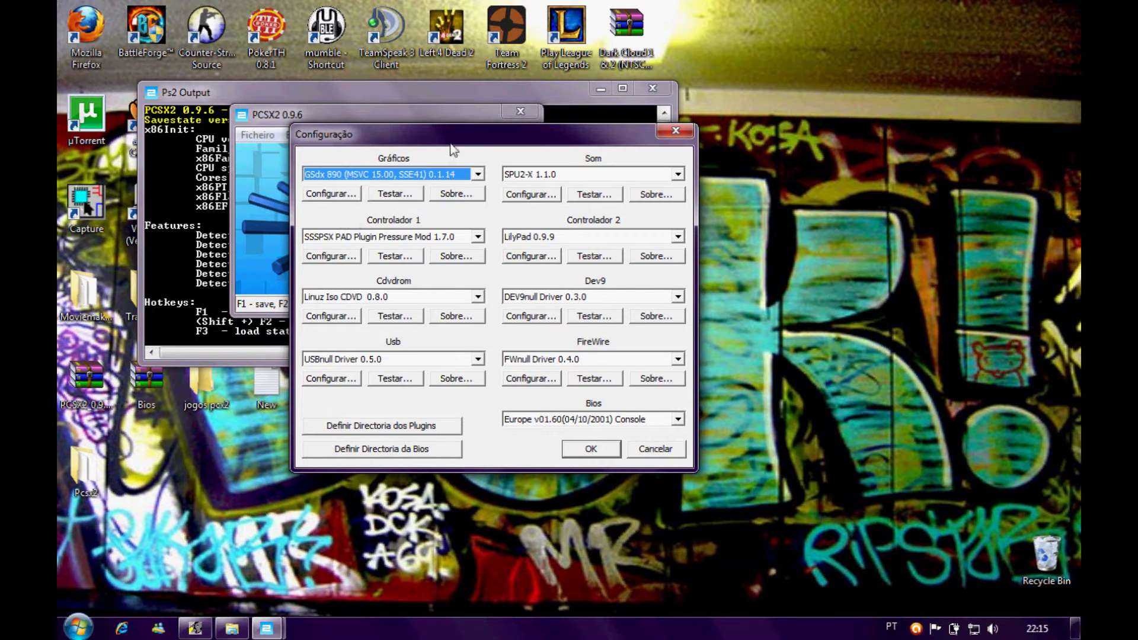
pyautogui.moveTo(450, 145); pyautogui.dragTo(430, 116)
pyautogui.click(456, 207)
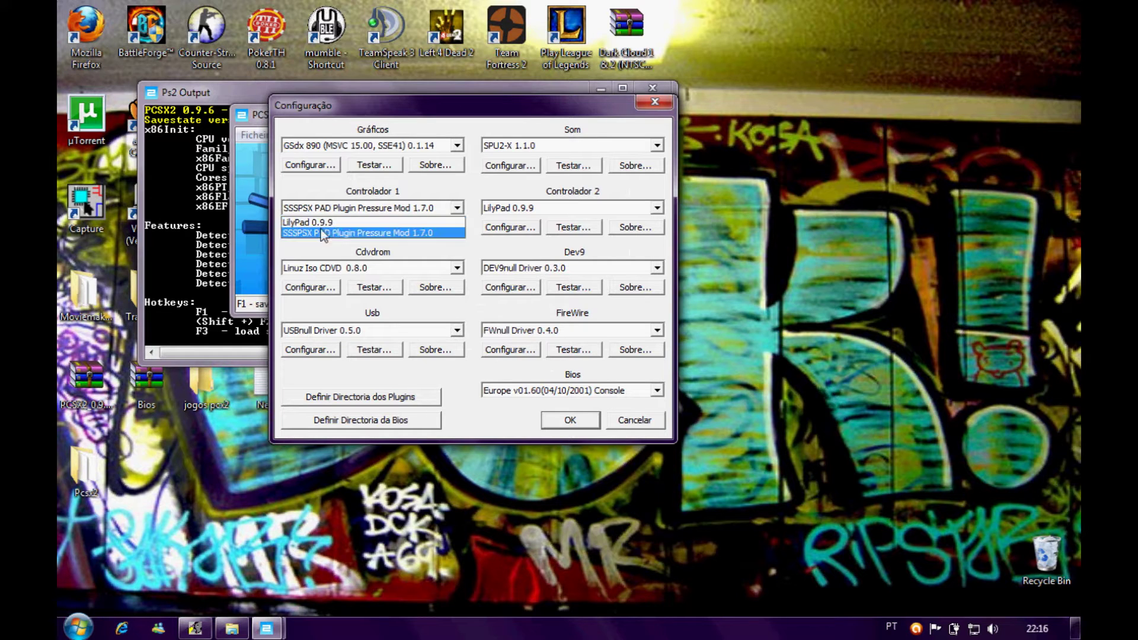
pyautogui.click(372, 234)
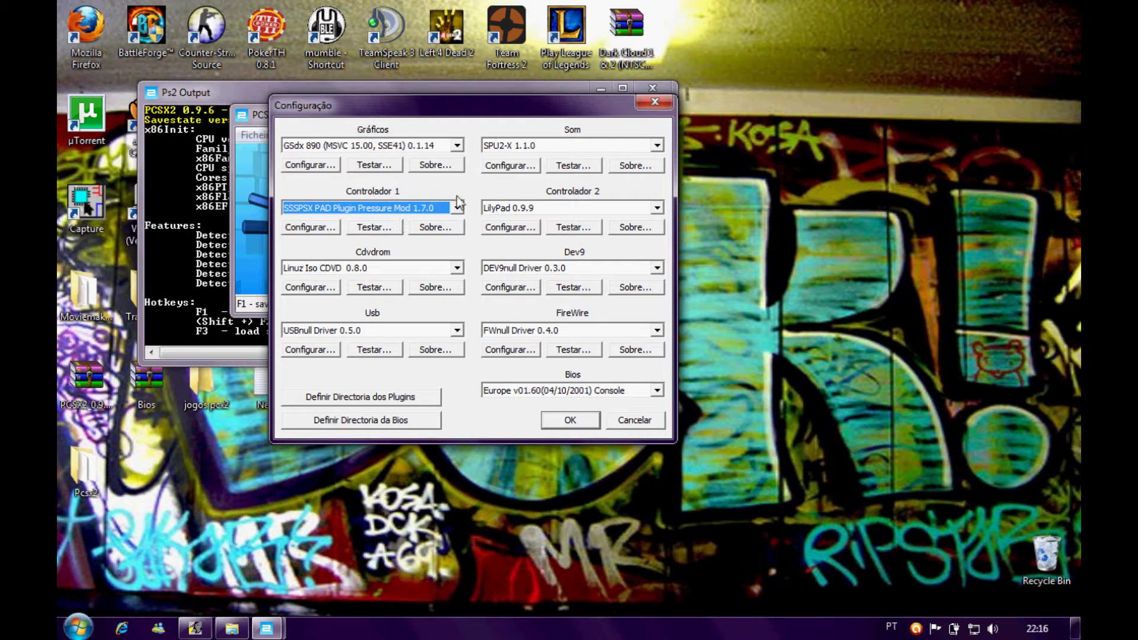
# Keep Linuz Iso CDVD 0.8.0 as CDVD plugin and select the Europe v01.60 BIOS.
pyautogui.click(369, 269)
pyautogui.click(363, 274)
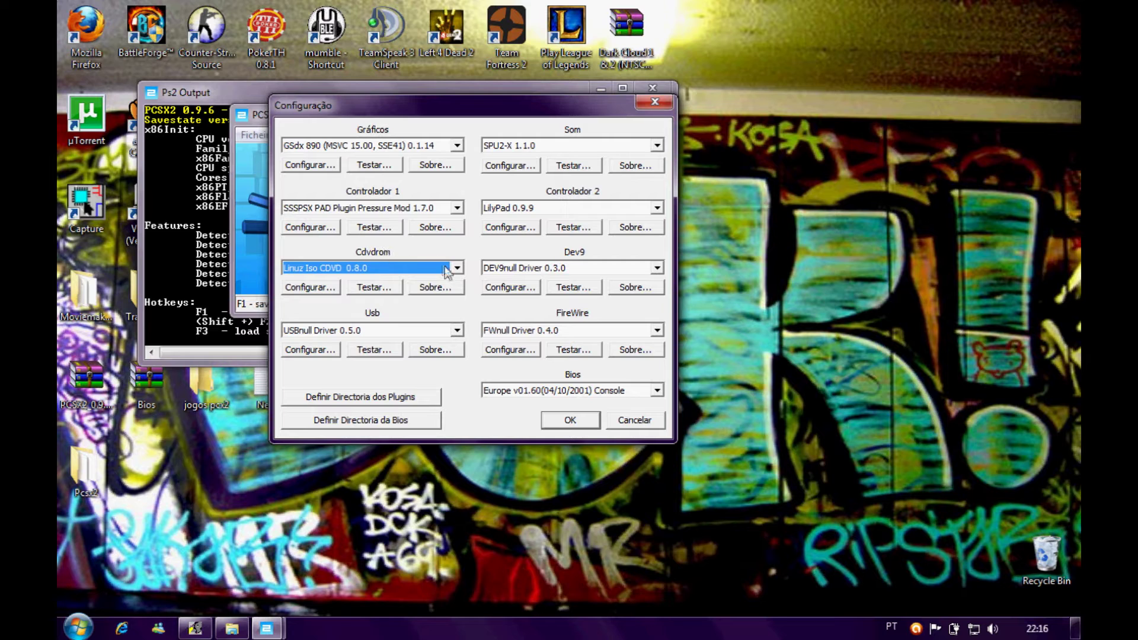
pyautogui.click(422, 274)
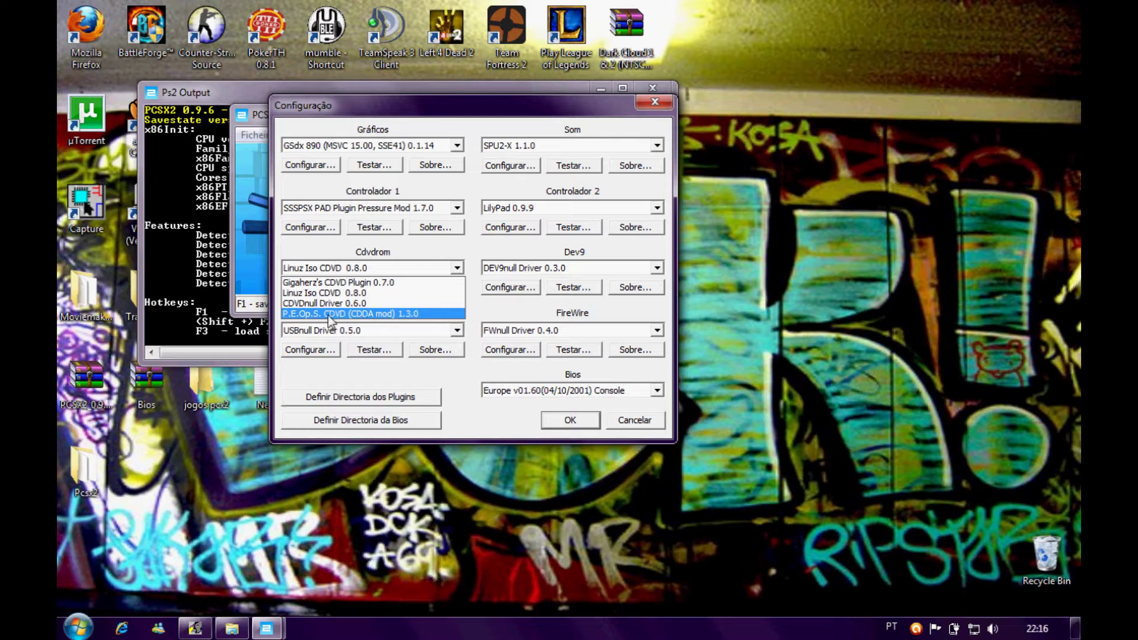
pyautogui.click(422, 293)
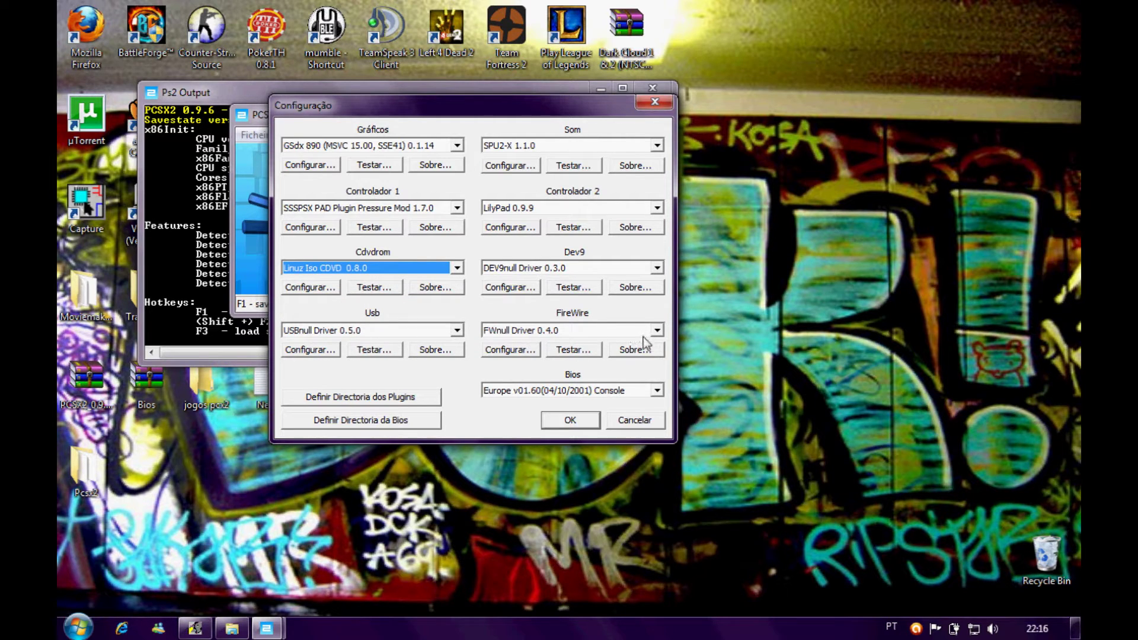
pyautogui.click(584, 394)
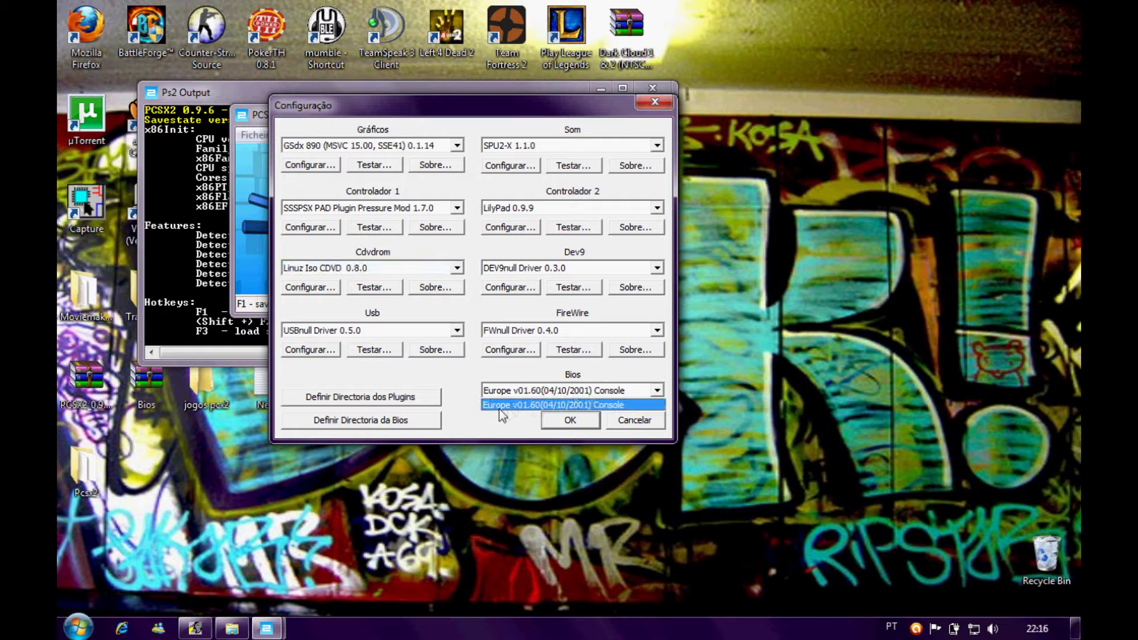
pyautogui.click(507, 405)
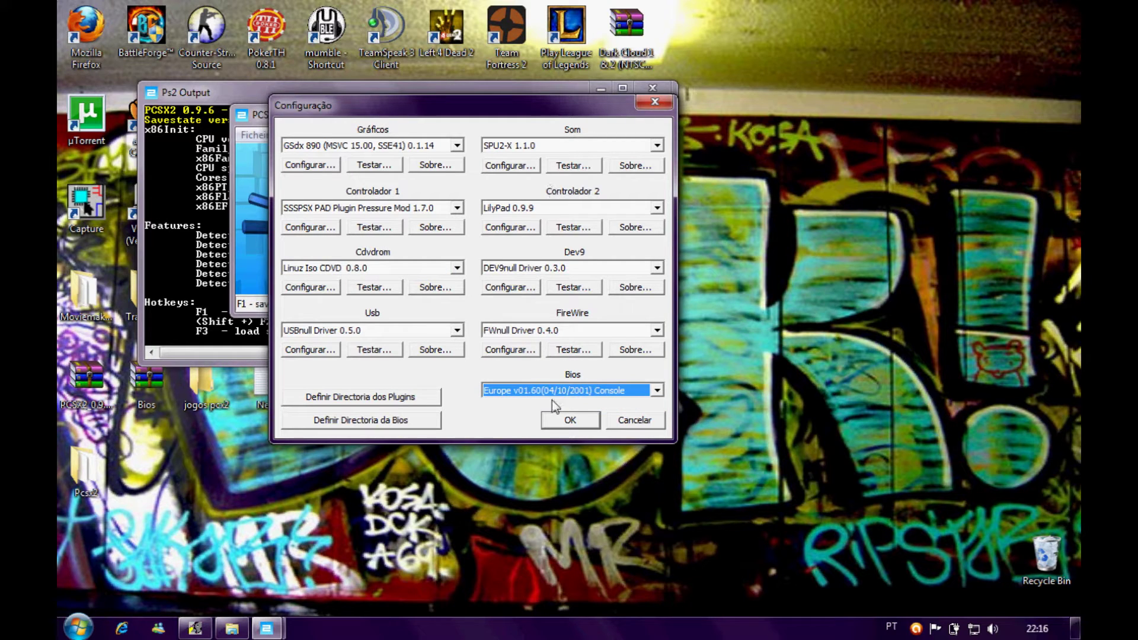
pyautogui.click(591, 393)
pyautogui.click(519, 400)
# Keep DEV9null Driver 0.3.0 for Dev9 and choose SPU2-X 1.1.0 for sound.
pyautogui.click(543, 269)
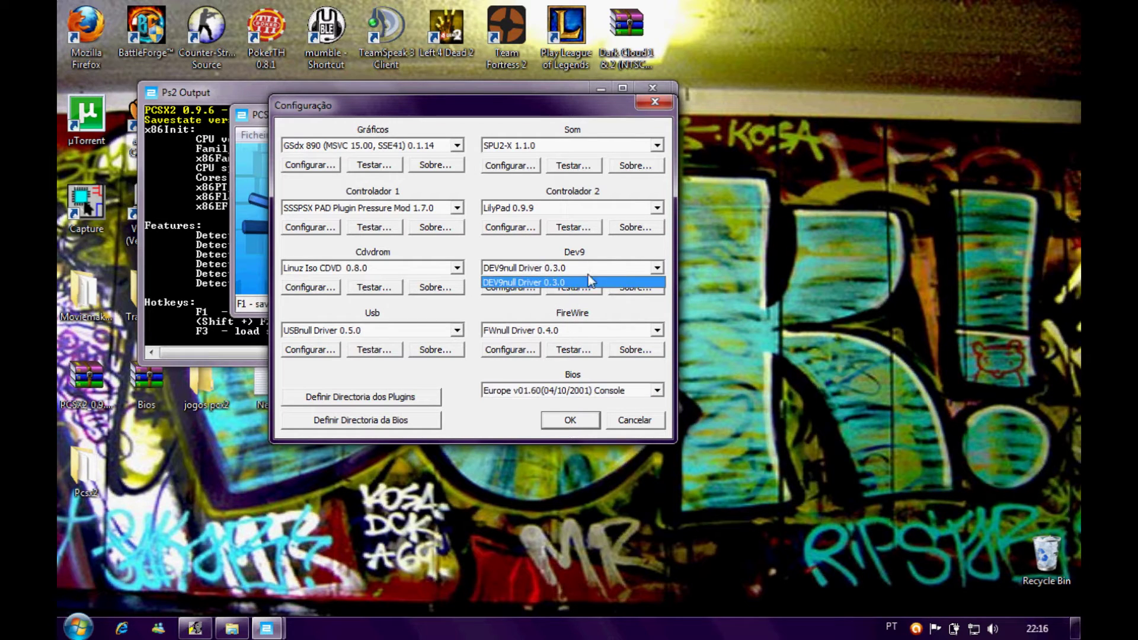
pyautogui.click(623, 273)
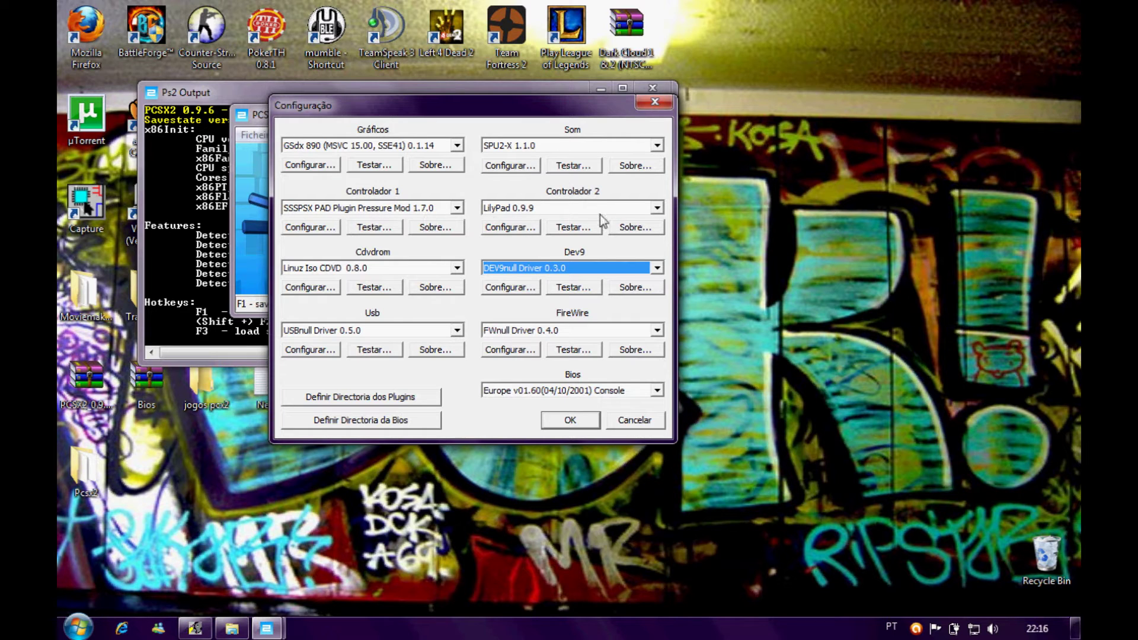
pyautogui.click(658, 148)
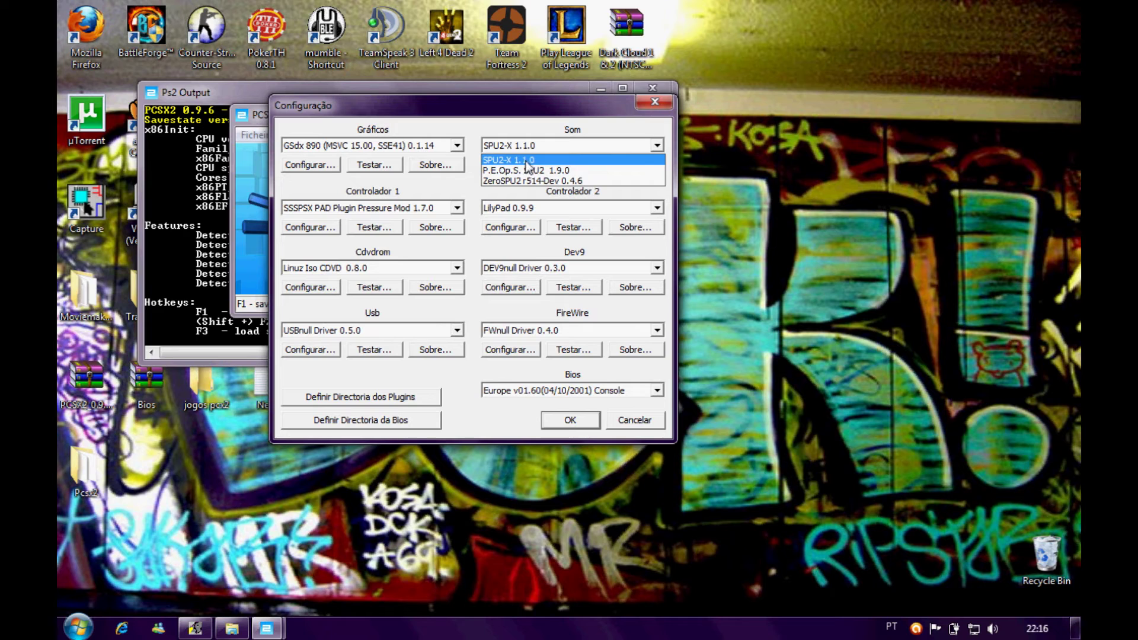
pyautogui.click(546, 161)
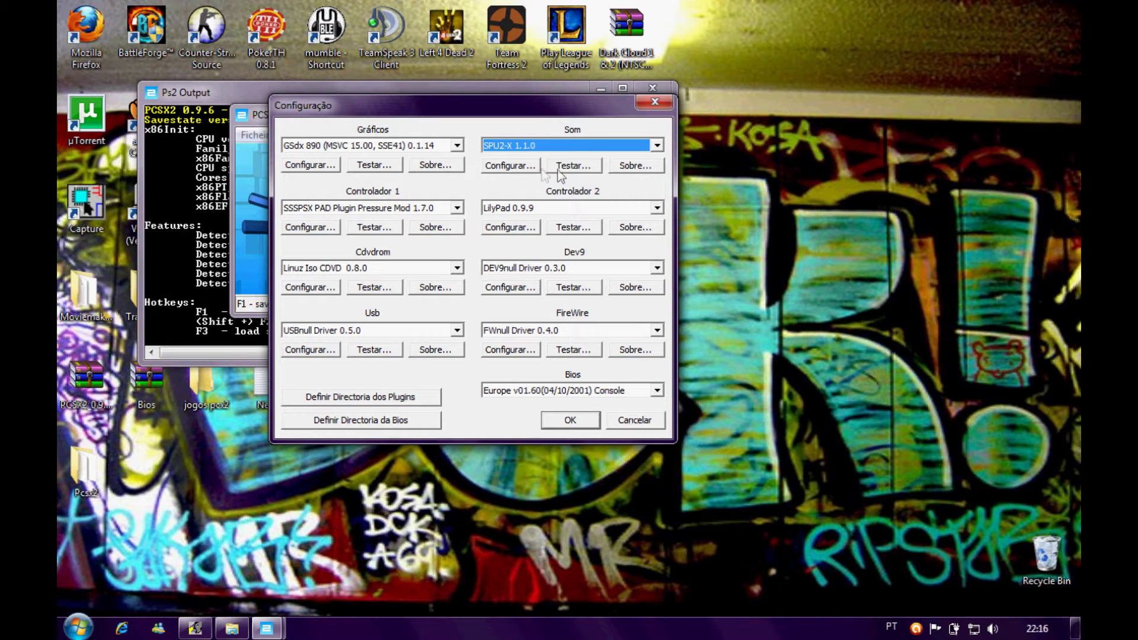
pyautogui.click(525, 172)
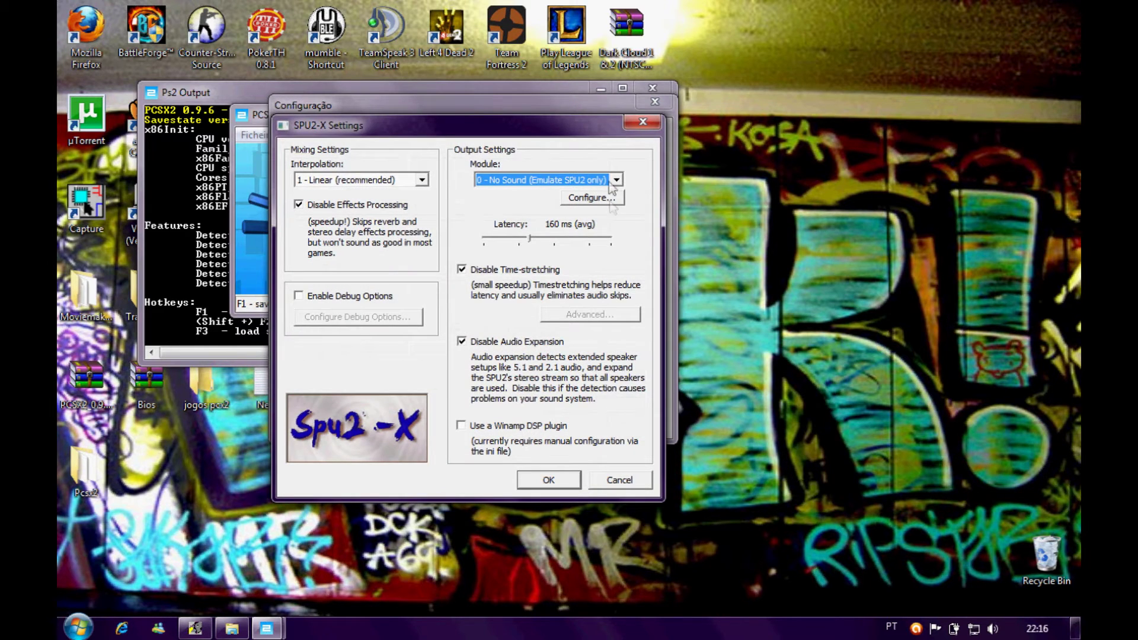
pyautogui.click(615, 181)
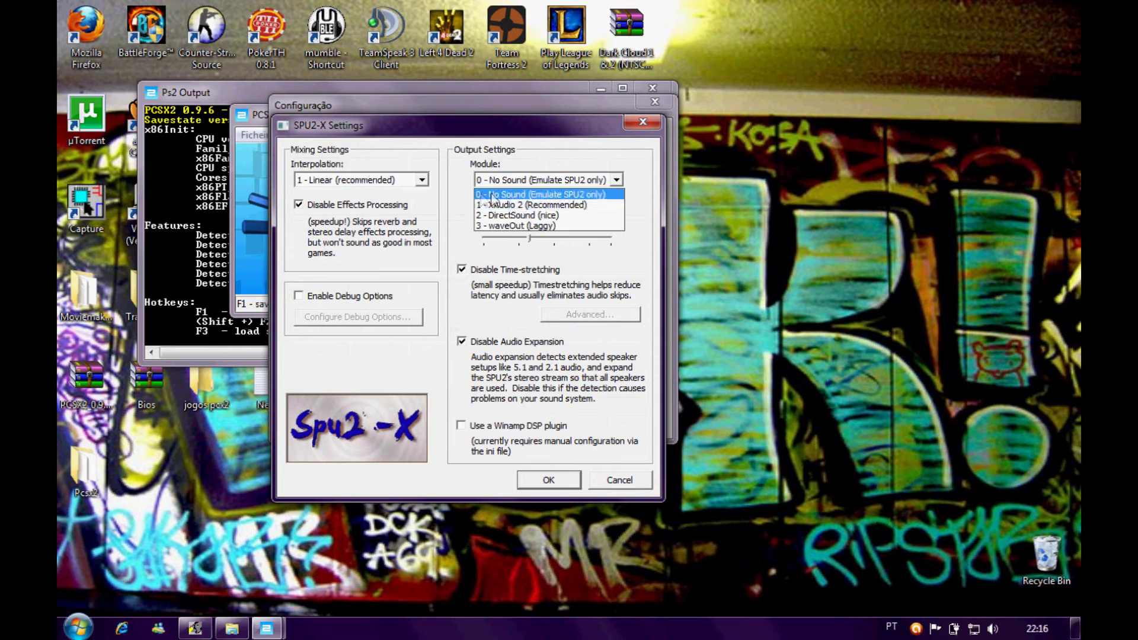
pyautogui.click(509, 197)
pyautogui.click(588, 200)
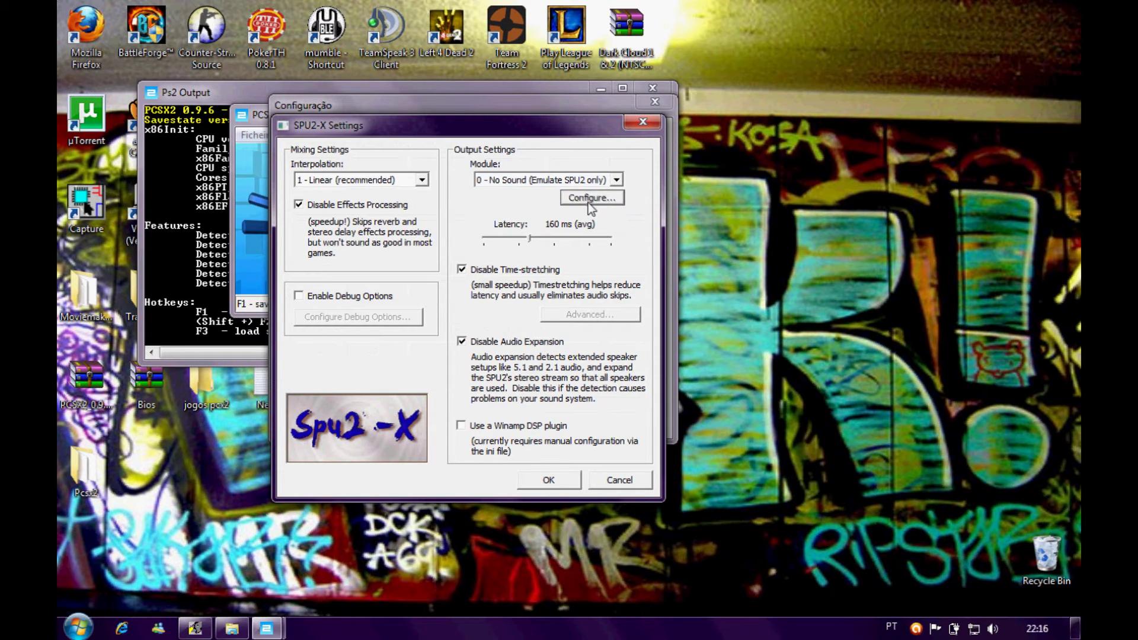
pyautogui.click(422, 180)
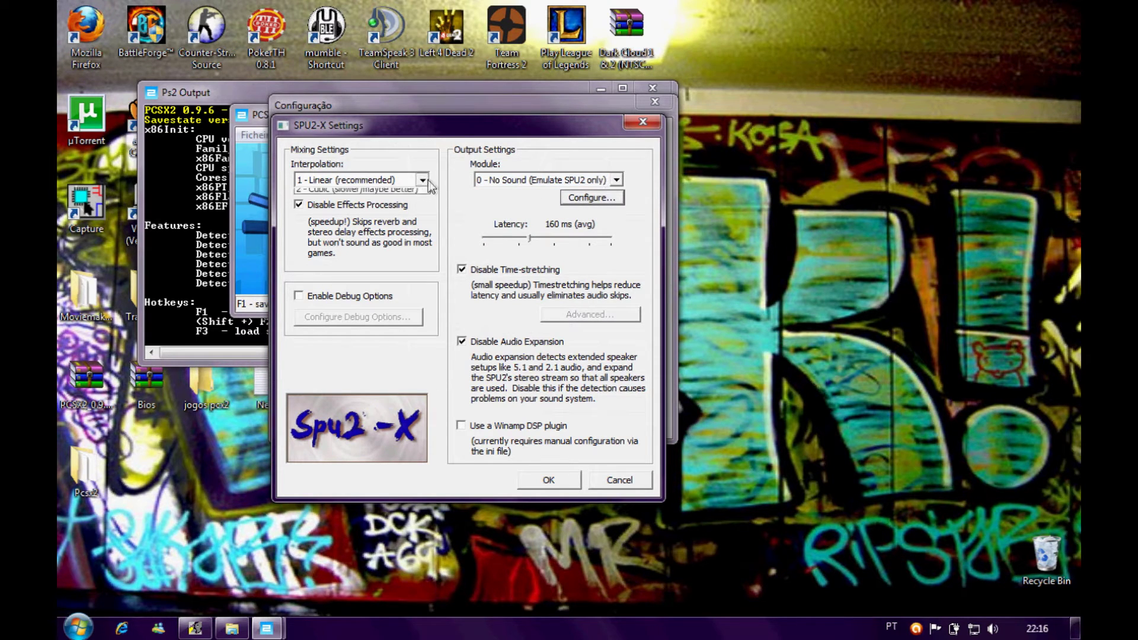
pyautogui.click(320, 196)
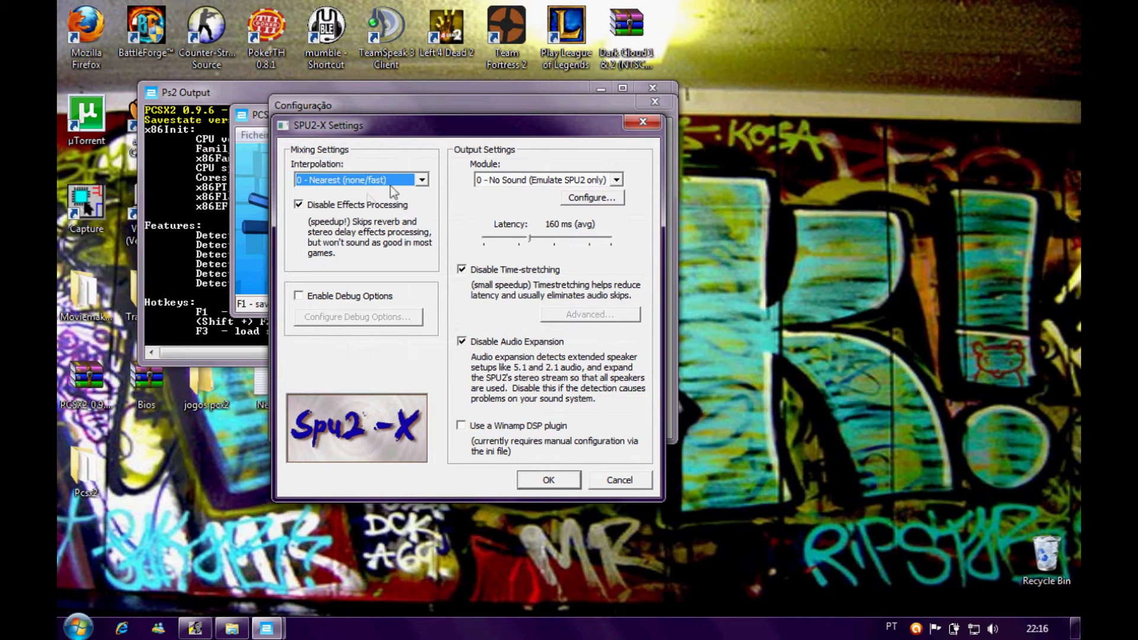
pyautogui.click(422, 180)
pyautogui.click(355, 205)
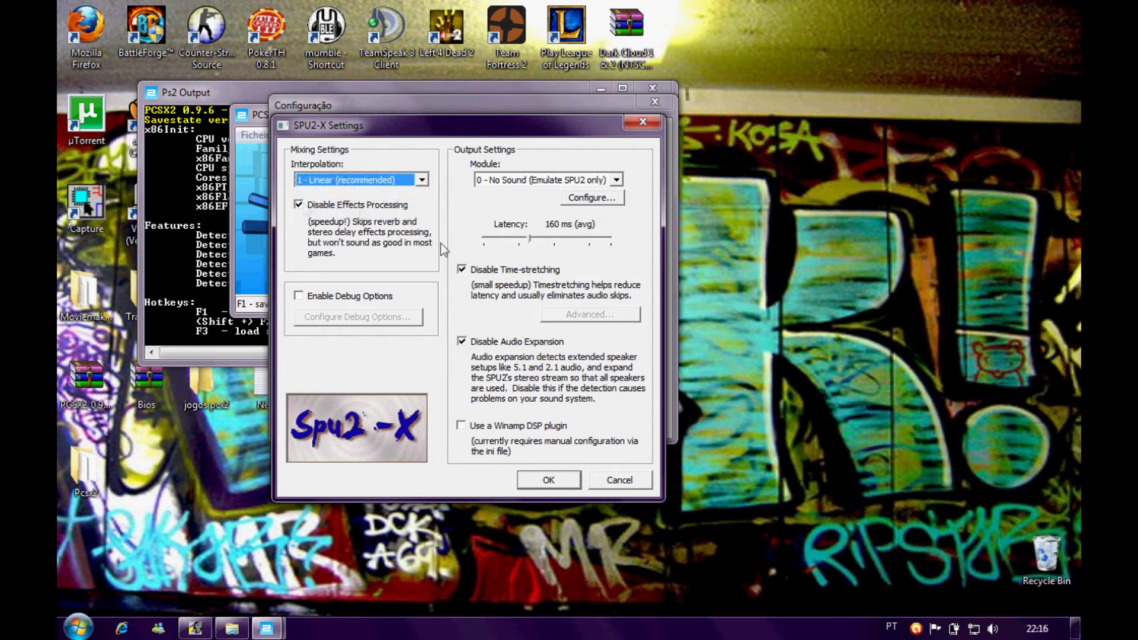
pyautogui.click(539, 479)
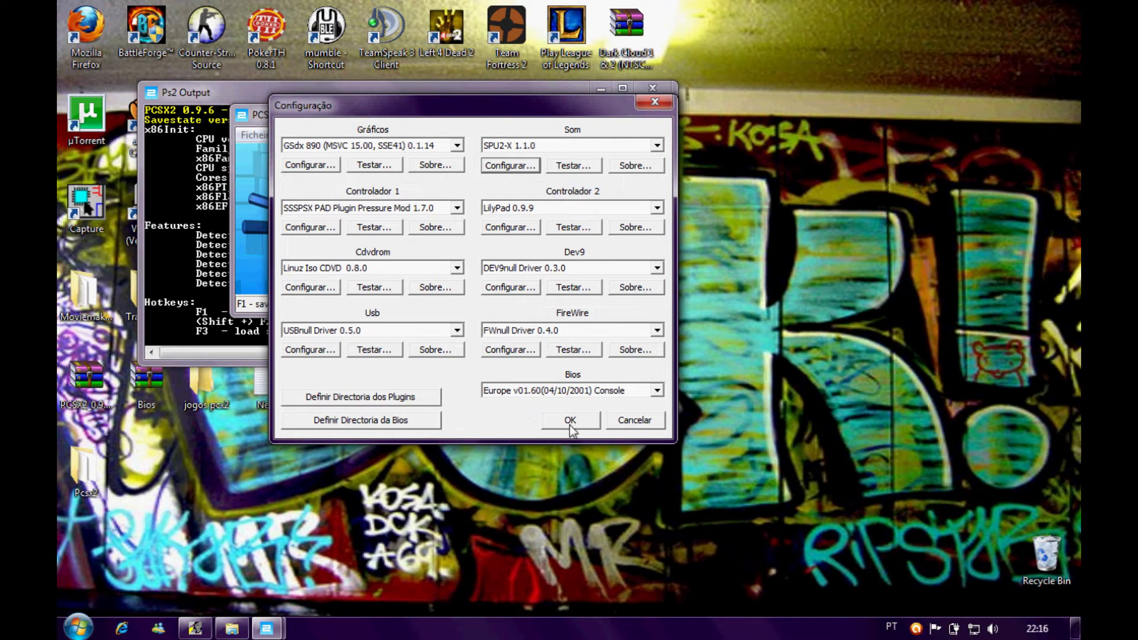
# Apply the plugin setup, then run the Dark Cloud (NTSC) PS2 ISO via Ficheiro > Executar CD/DVD.
pyautogui.moveTo(549, 111); pyautogui.dragTo(568, 183)
pyautogui.click(590, 493)
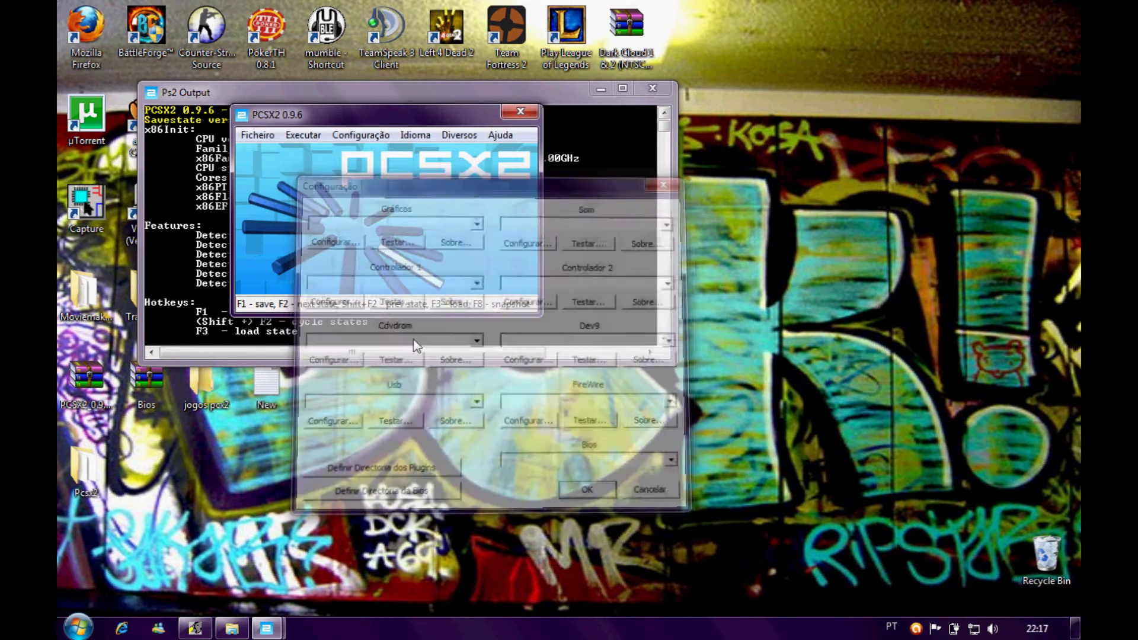
pyautogui.click(258, 135)
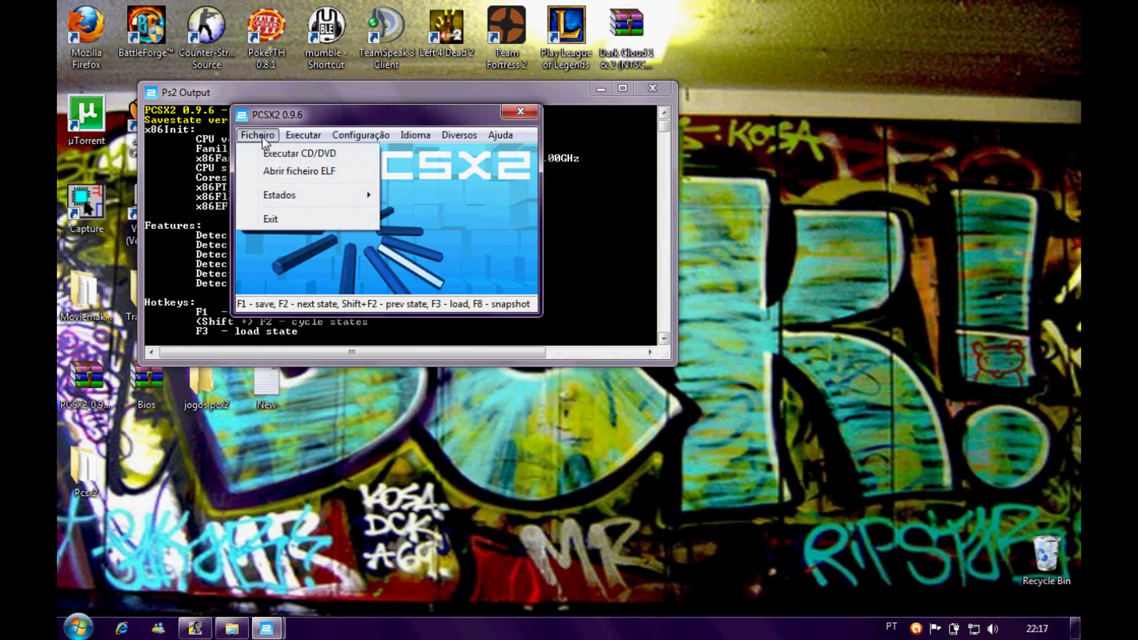
pyautogui.click(293, 153)
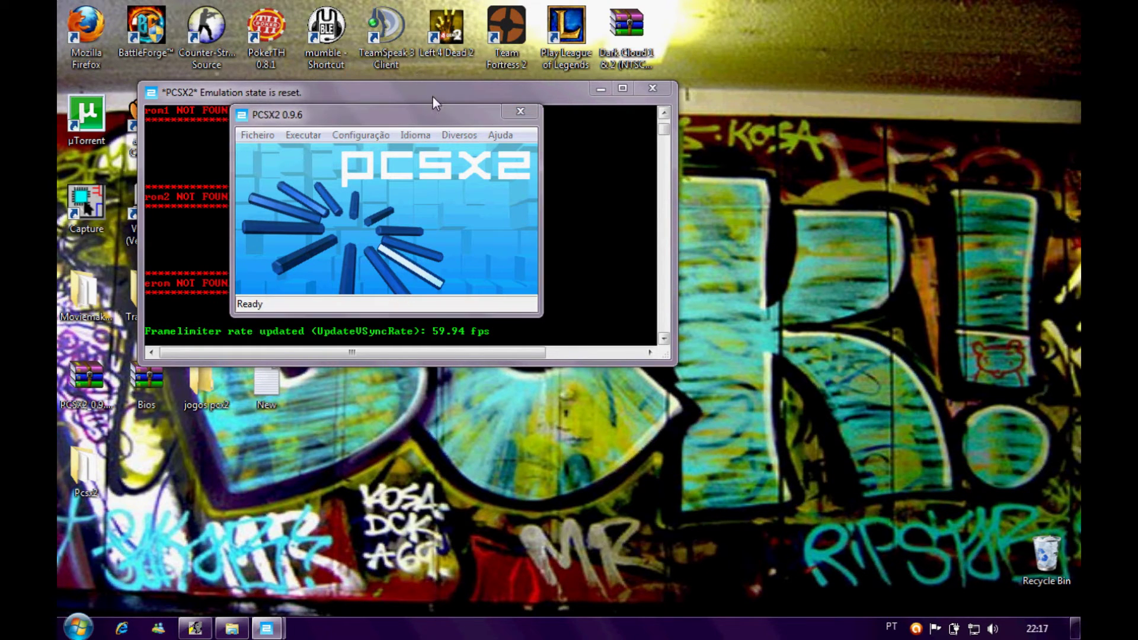
pyautogui.click(423, 261)
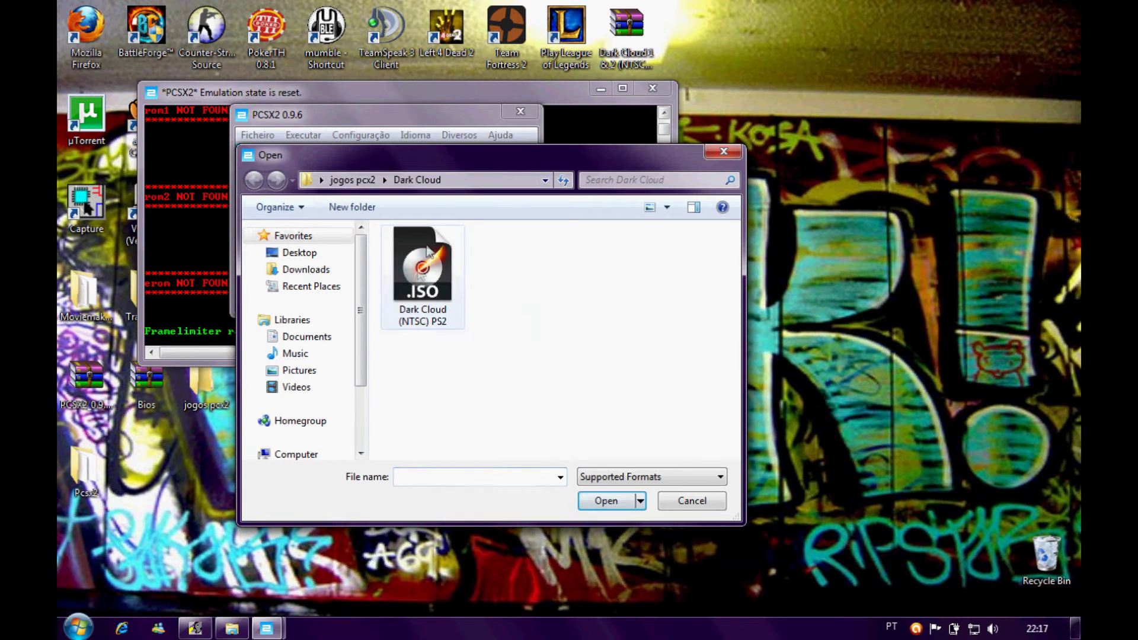
pyautogui.click(624, 500)
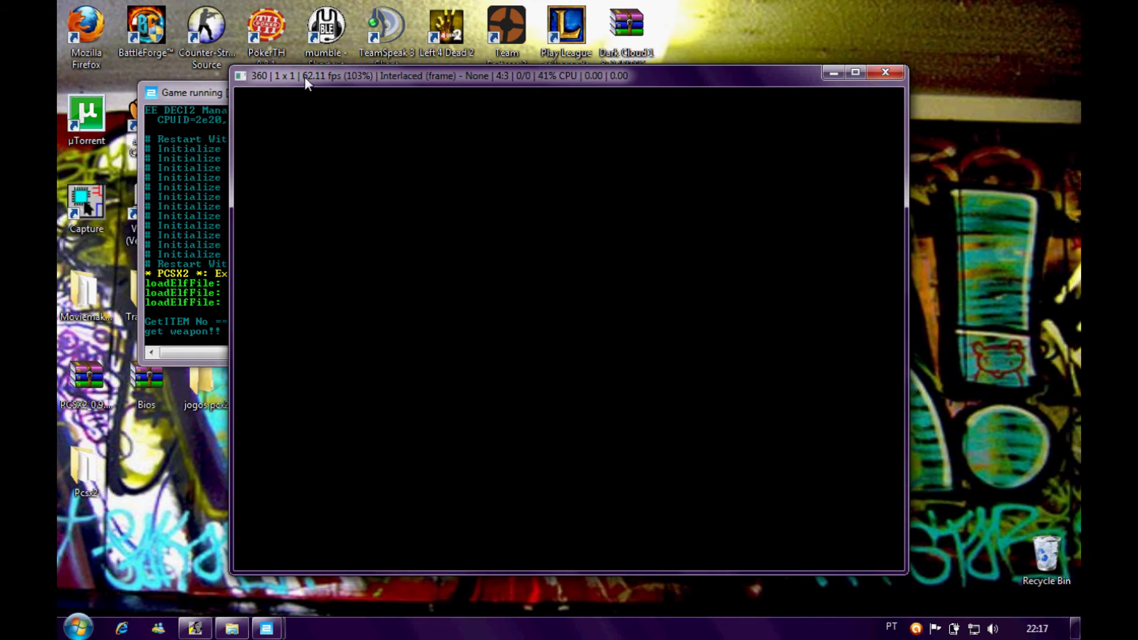
# Reposition and maximize the Dark Cloud game window until the title menu, then minimize it.
pyautogui.moveTo(305, 77); pyautogui.dragTo(322, 76)
pyautogui.moveTo(760, 73); pyautogui.dragTo(712, 72)
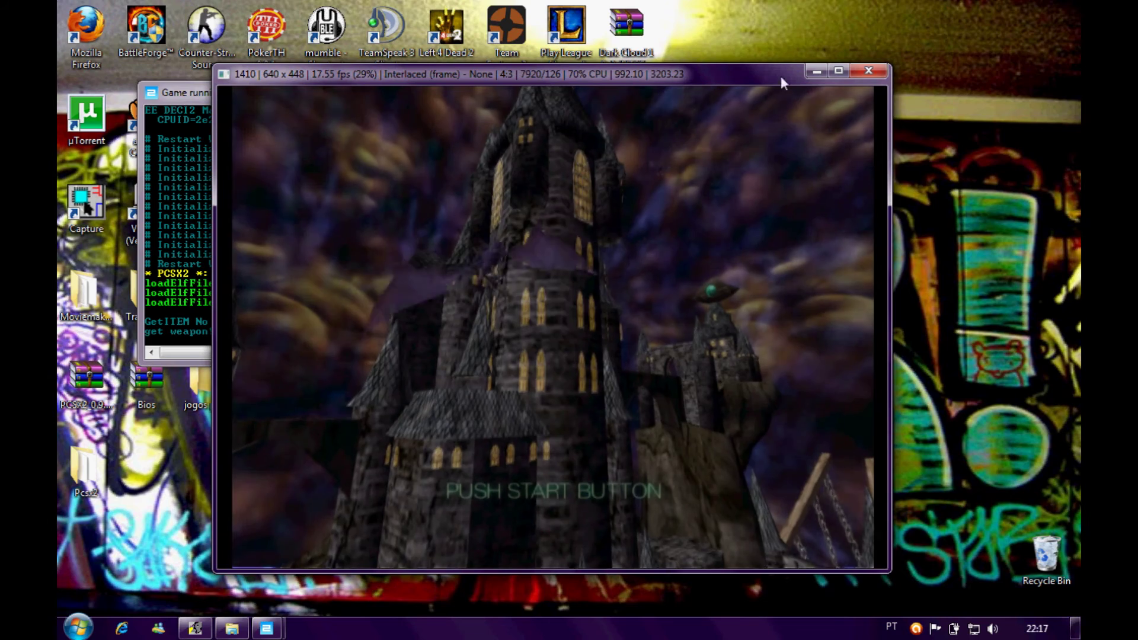
pyautogui.click(839, 70)
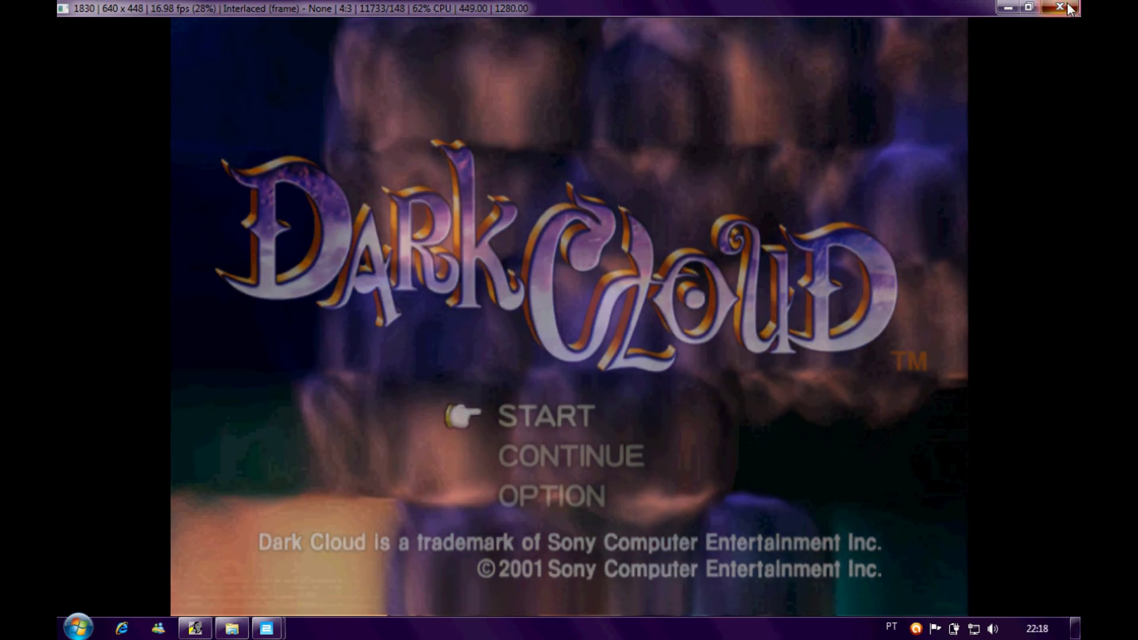
pyautogui.click(1014, 10)
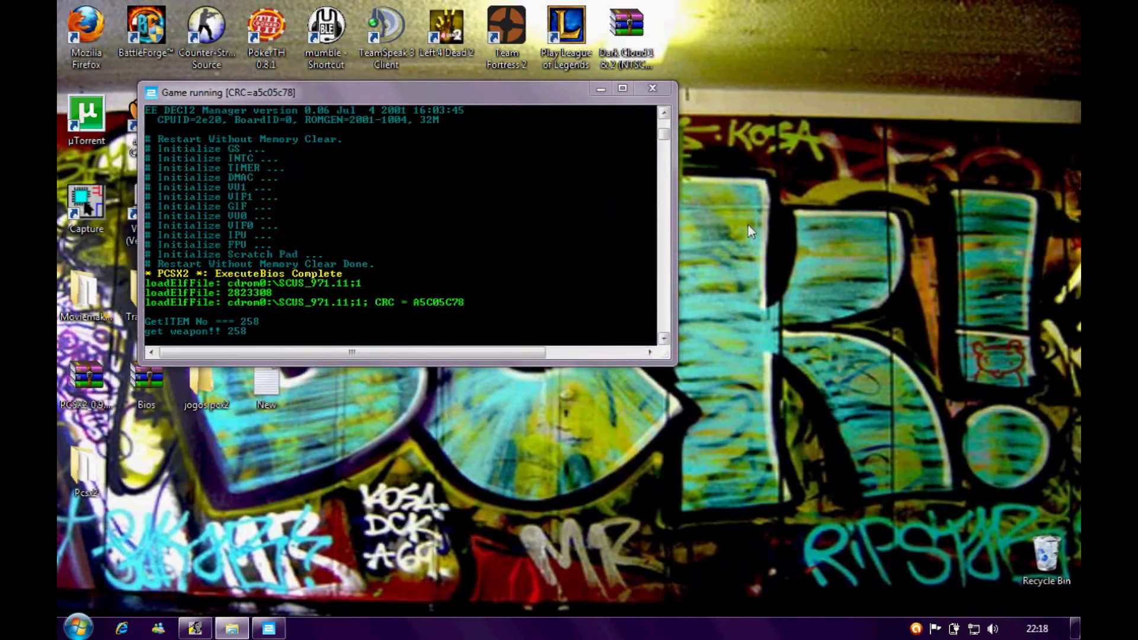
# Close the PCSX2 console window and the Pcsx2 Explorer folder window.
pyautogui.click(645, 88)
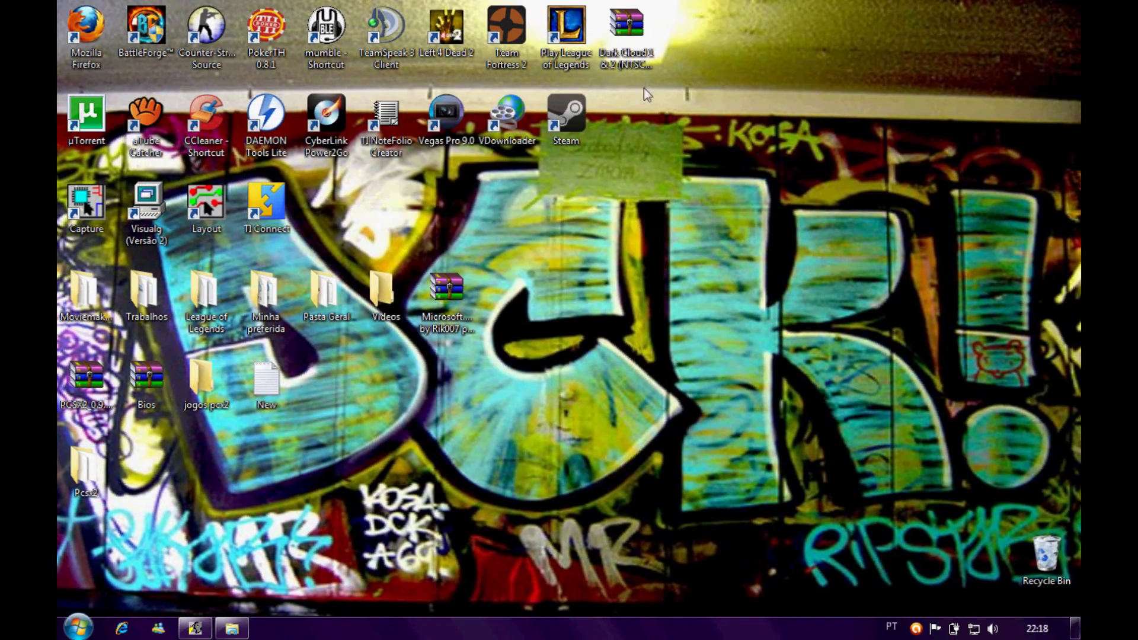
pyautogui.click(247, 628)
pyautogui.click(965, 41)
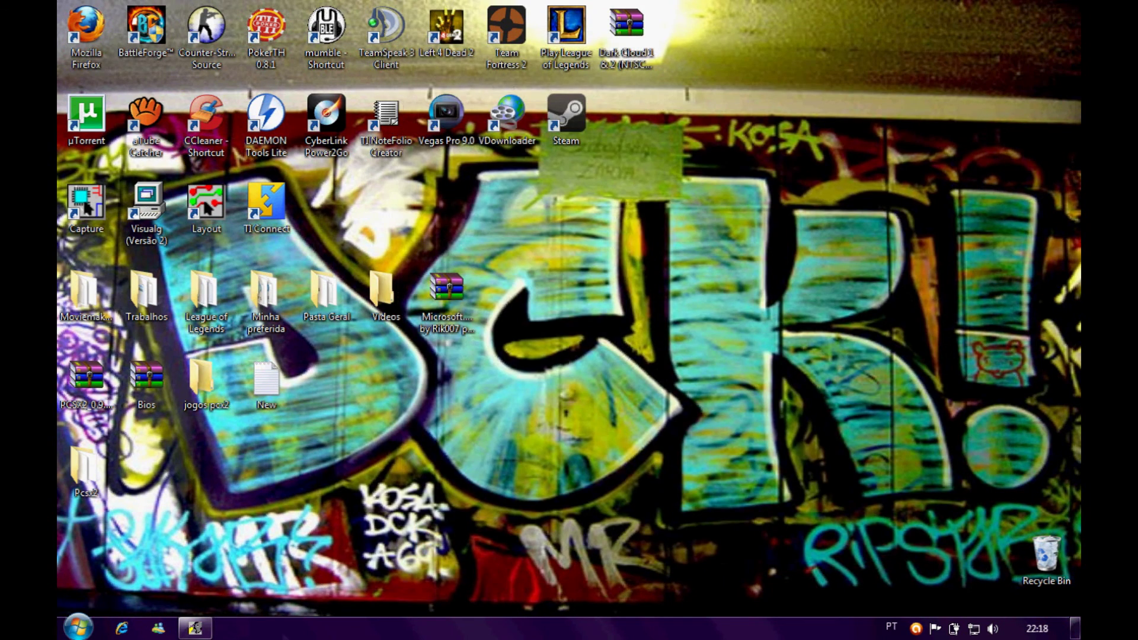